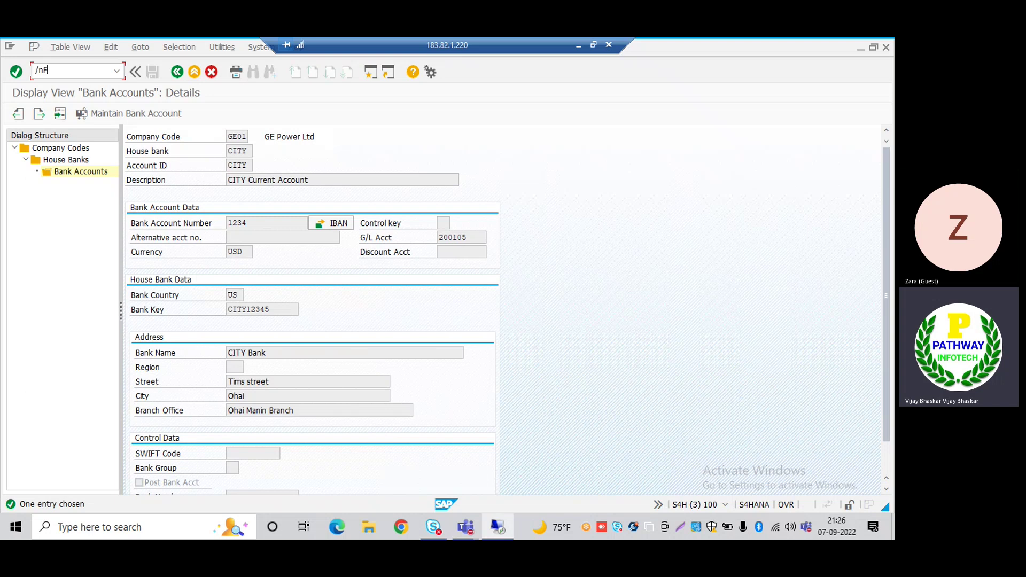
pyautogui.write('I12_')
pyautogui.write('HBAN')
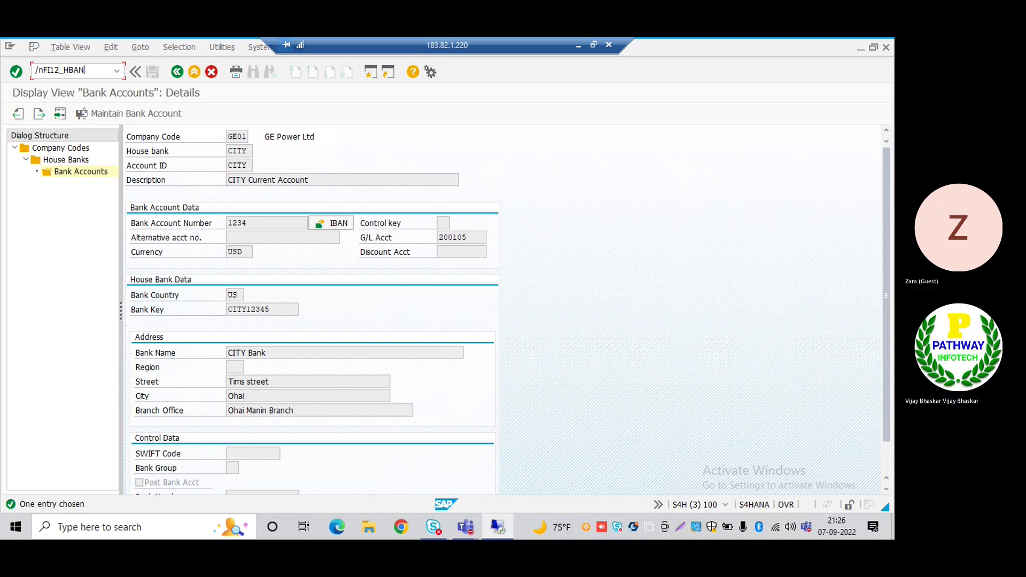
pyautogui.write('K')
# Step: Run FI12_HBANK with work area GE01 to show the CITY Bank house bank details
pyautogui.press('Return')
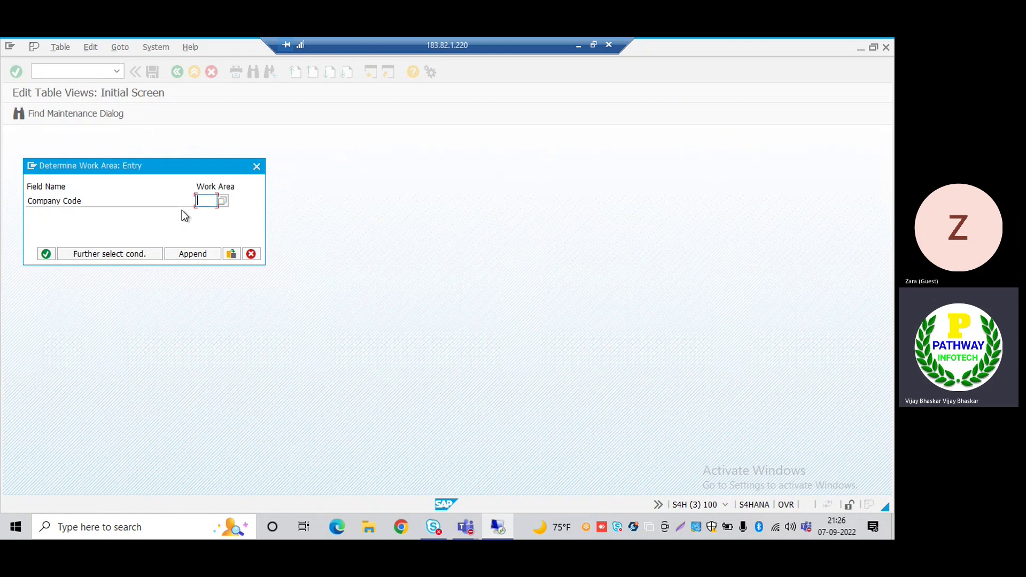
pyautogui.write('ge01')
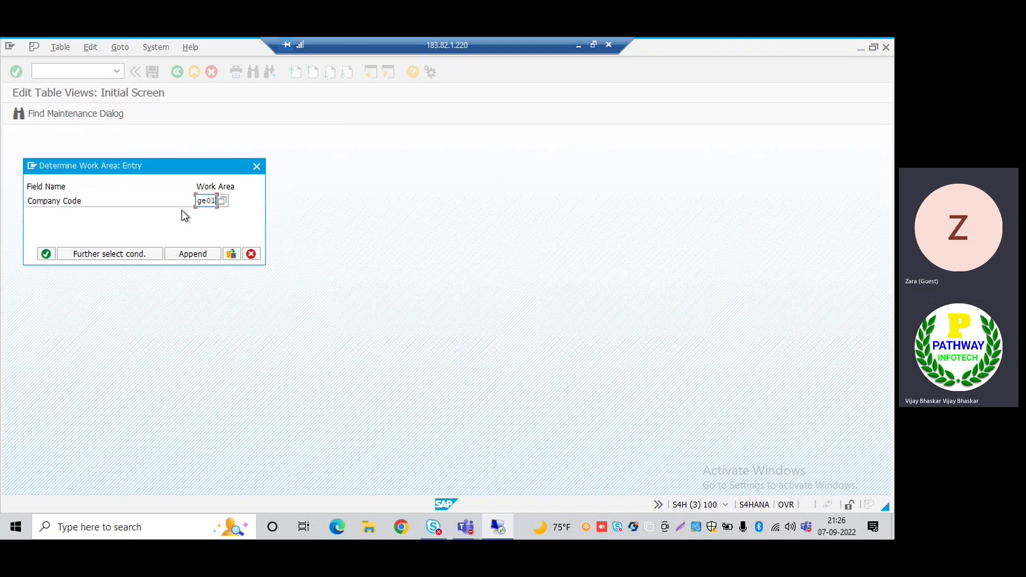
pyautogui.press('Return')
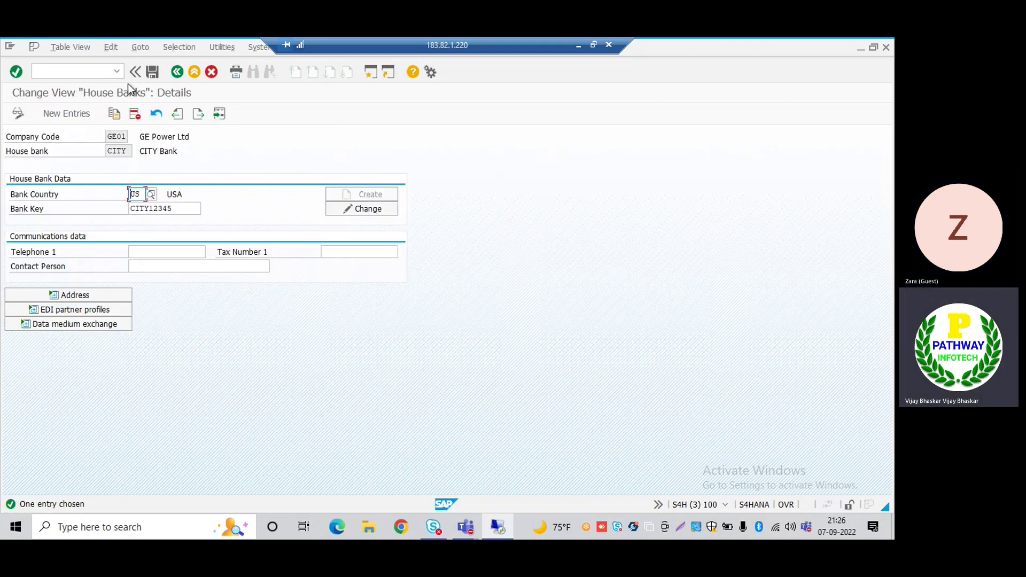
# Step: Rerun FI12_HBANK from the command history and start a New Entries form
pyautogui.click(117, 73)
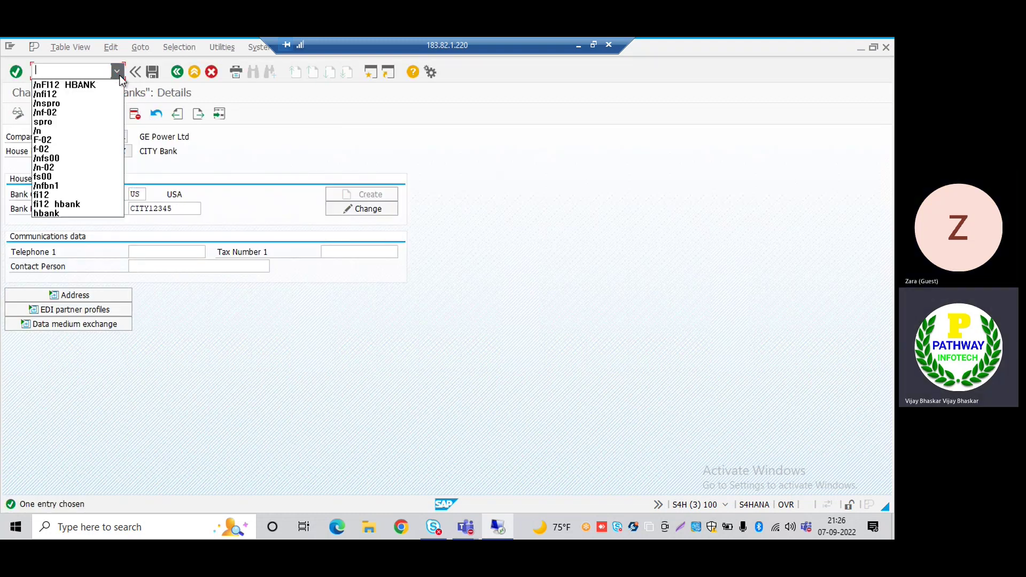
pyautogui.click(90, 87)
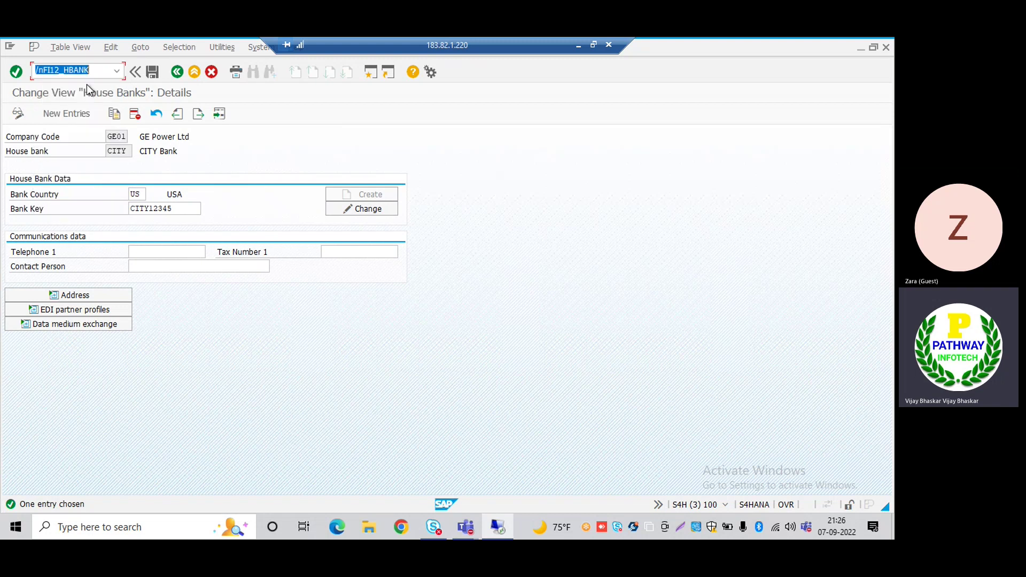
pyautogui.click(345, 150)
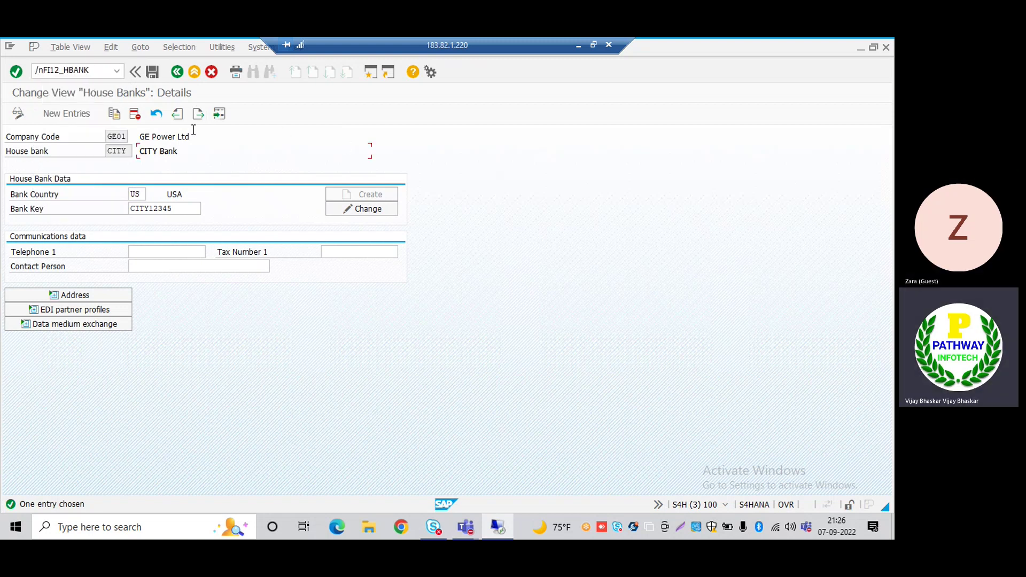
# Step: Enter house bank JPMRG with bank country US and bank key JP12345
pyautogui.click(62, 117)
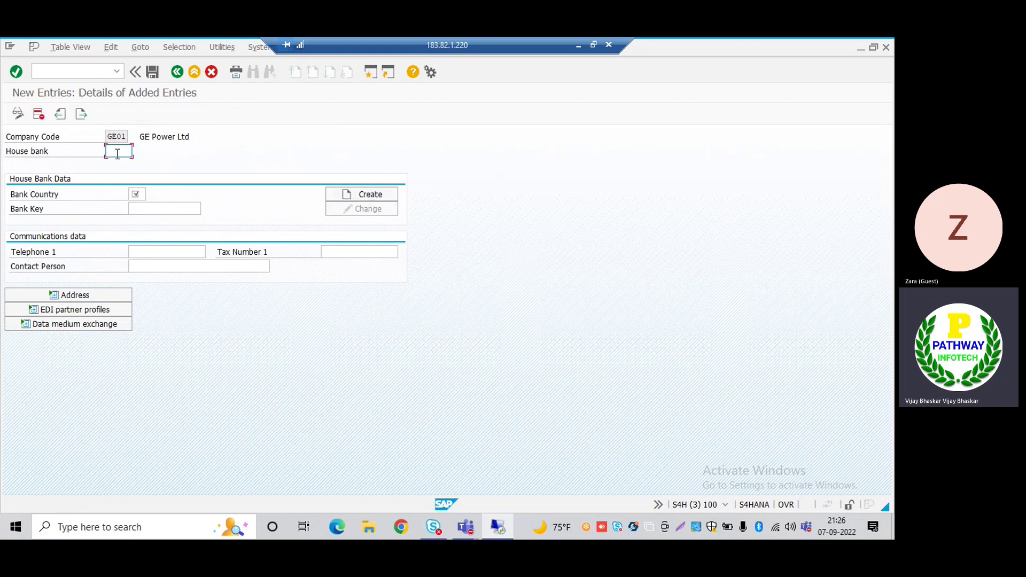
pyautogui.write('J')
pyautogui.write('PMR')
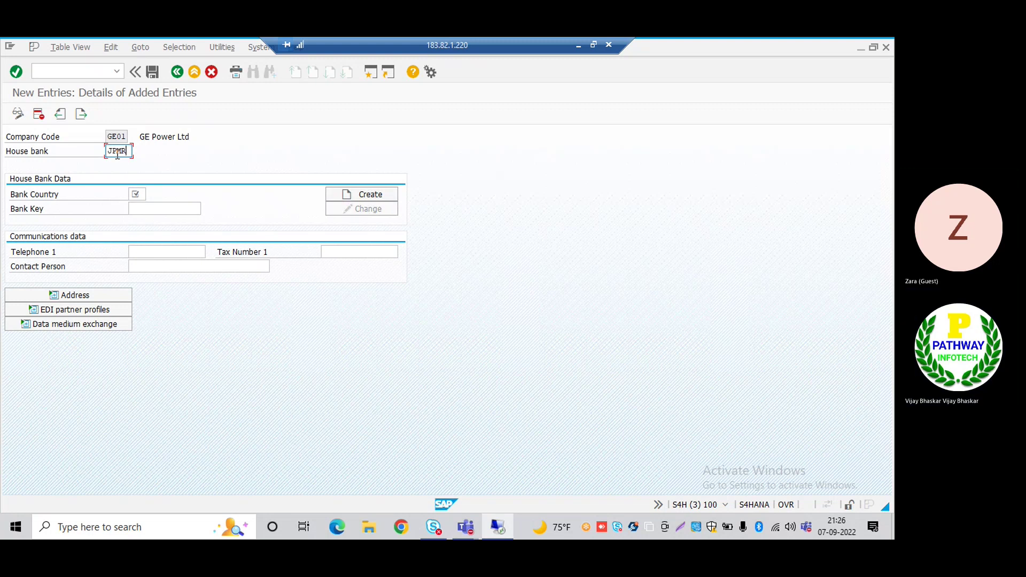
pyautogui.write('G')
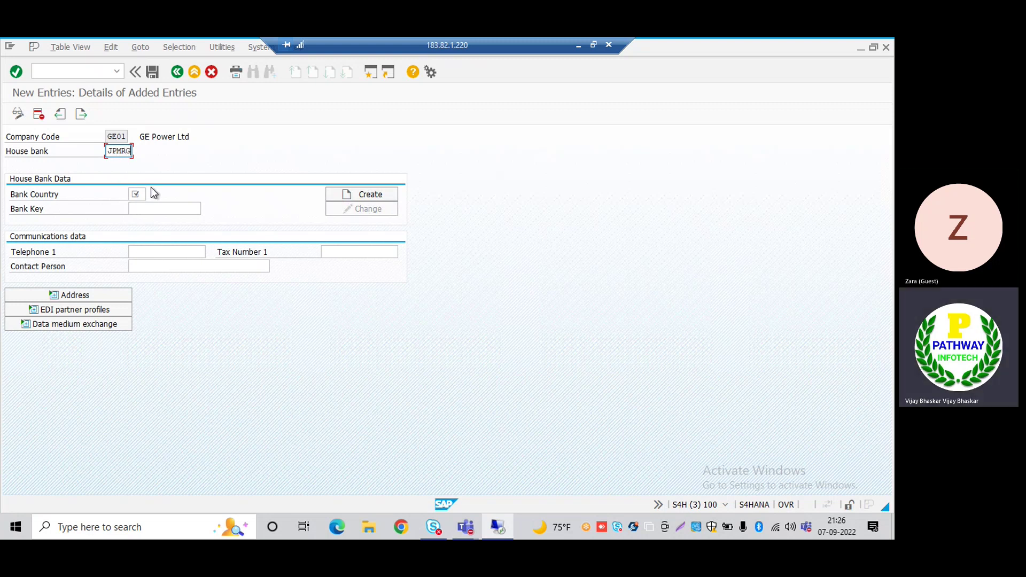
pyautogui.click(143, 194)
pyautogui.write('Un')
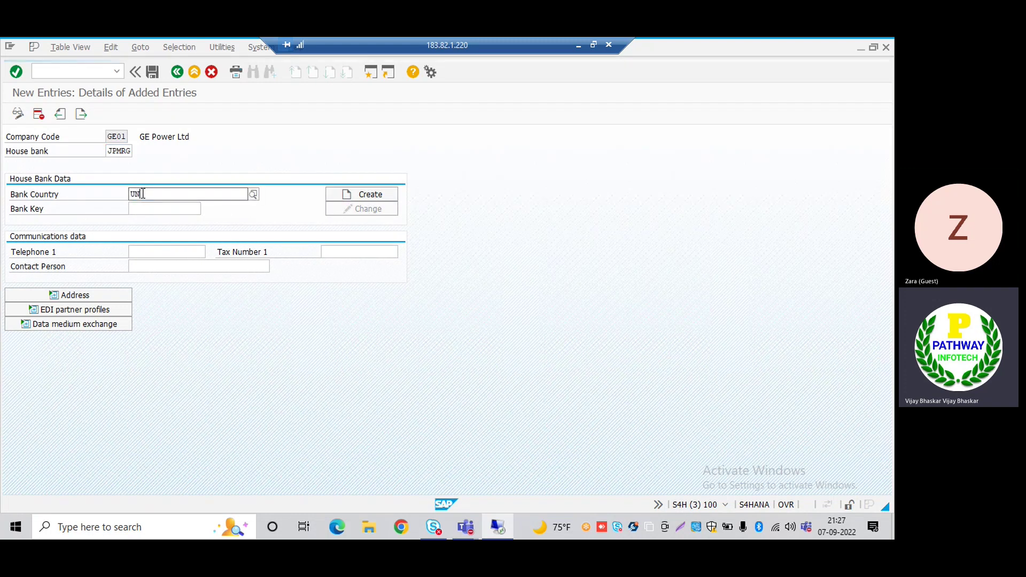
pyautogui.write('S')
pyautogui.press('Tab')
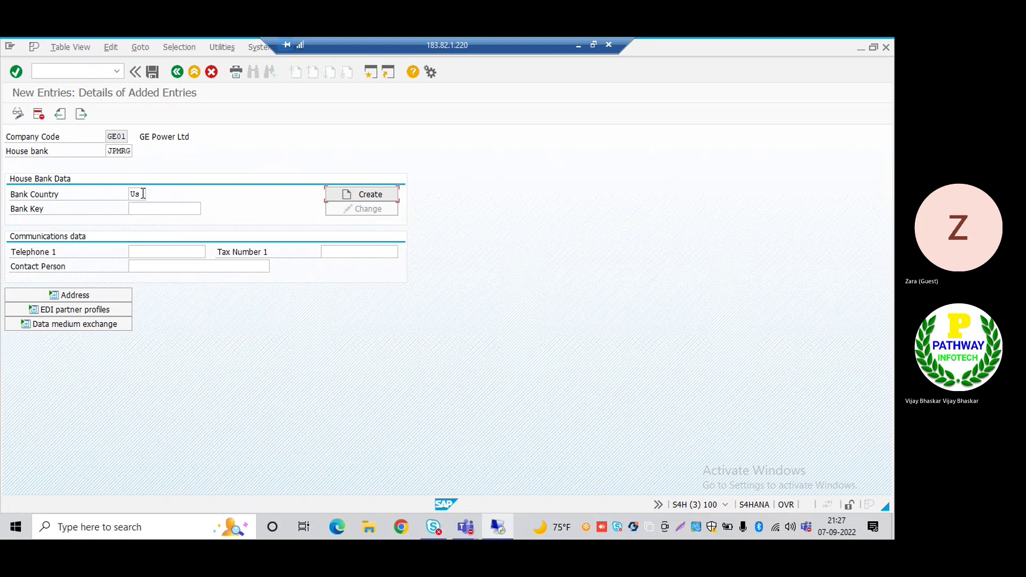
pyautogui.click(133, 209)
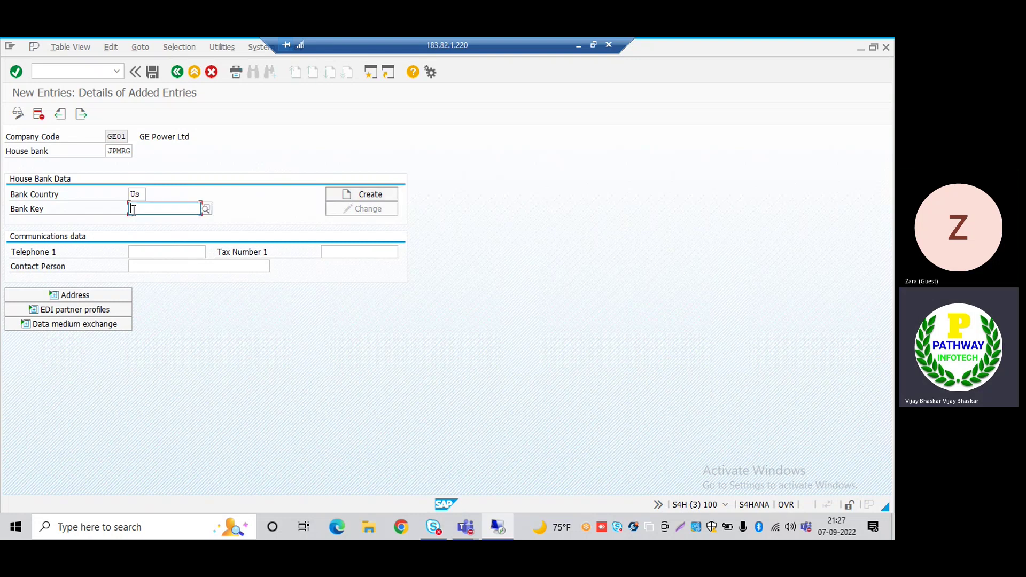
pyautogui.write('J')
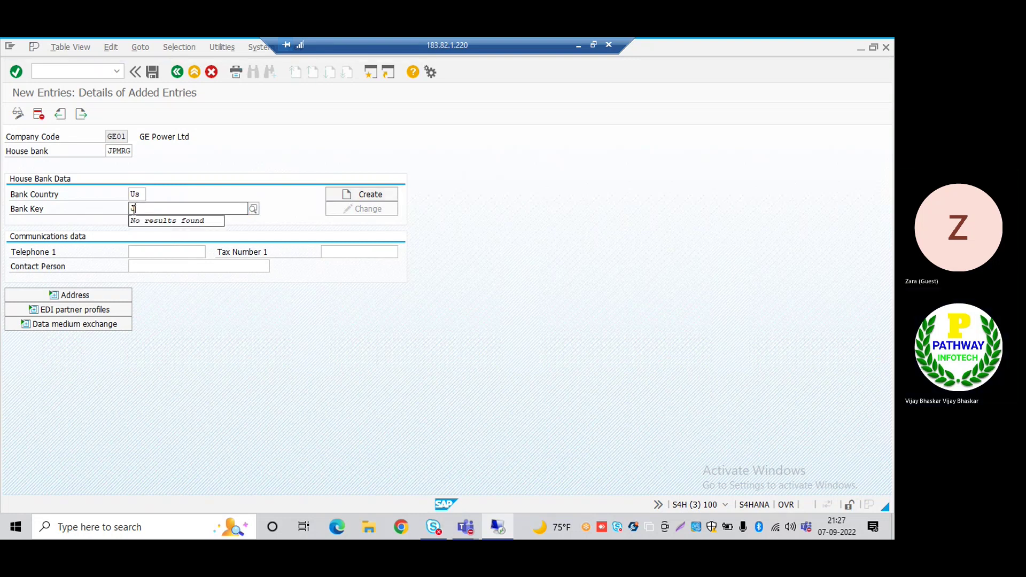
pyautogui.write('PM123')
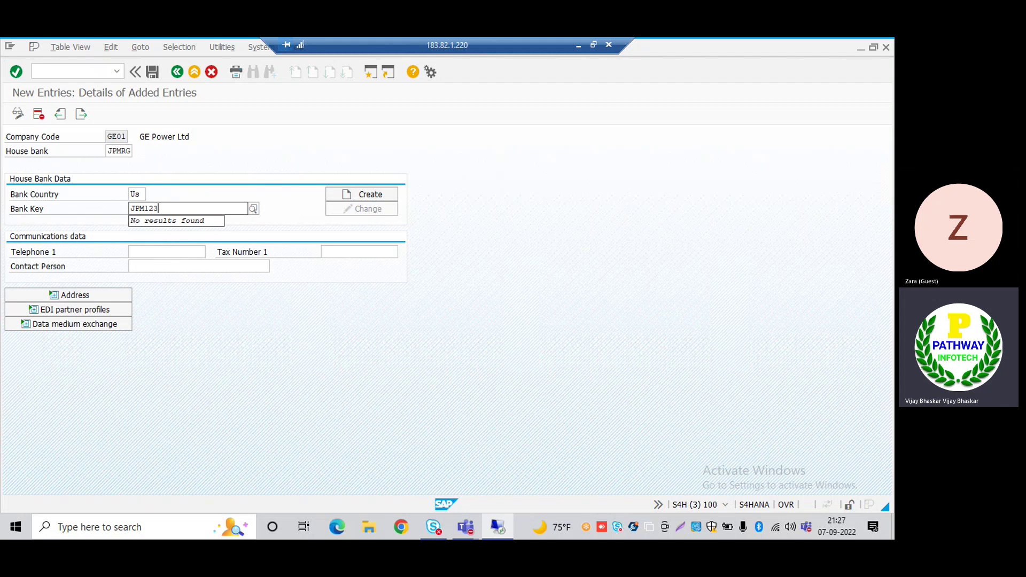
pyautogui.write('45')
pyautogui.press('BackSpace')
pyautogui.press('BackSpace')
pyautogui.press('BackSpace')
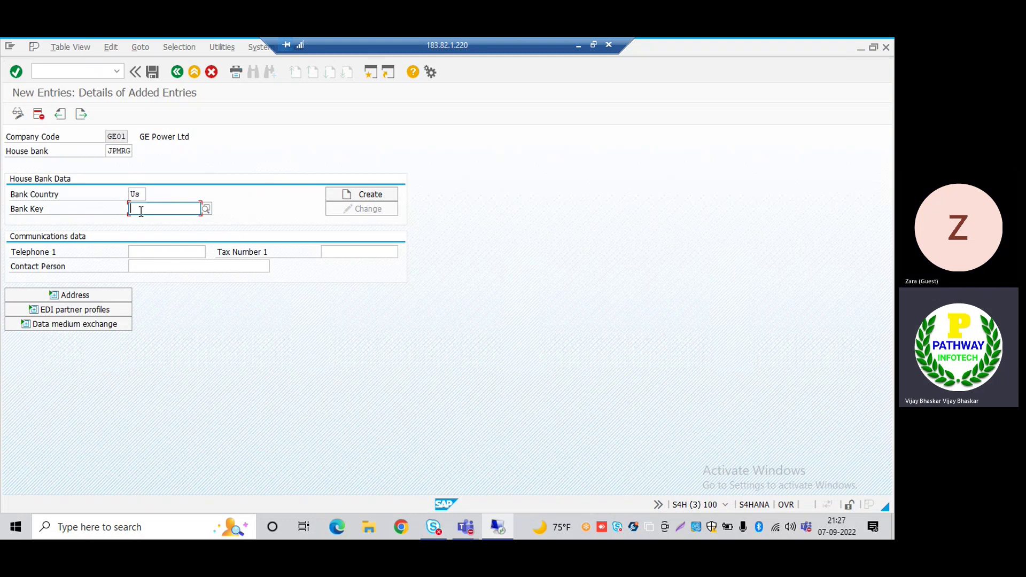
pyautogui.write('JP')
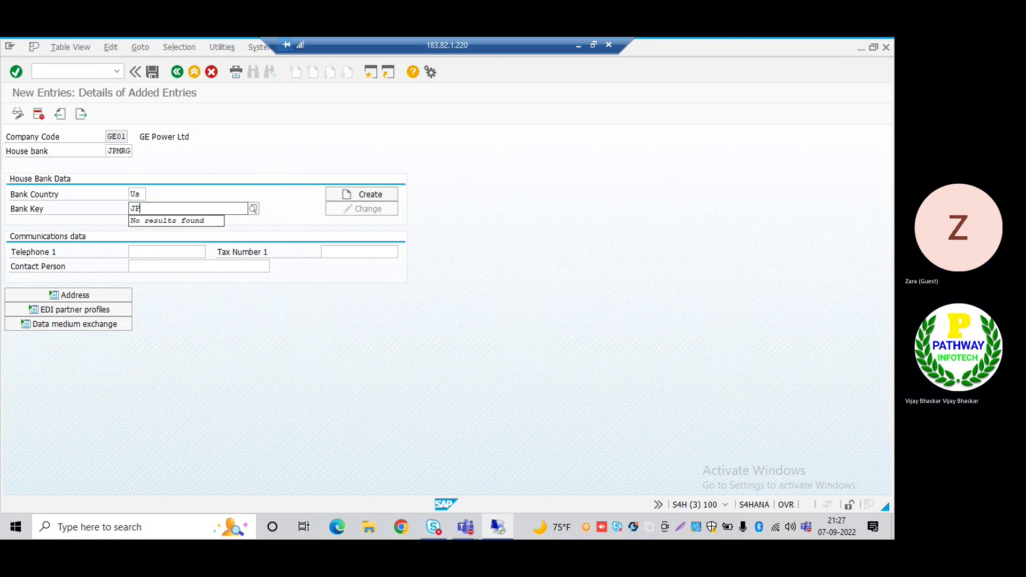
pyautogui.write('1234')
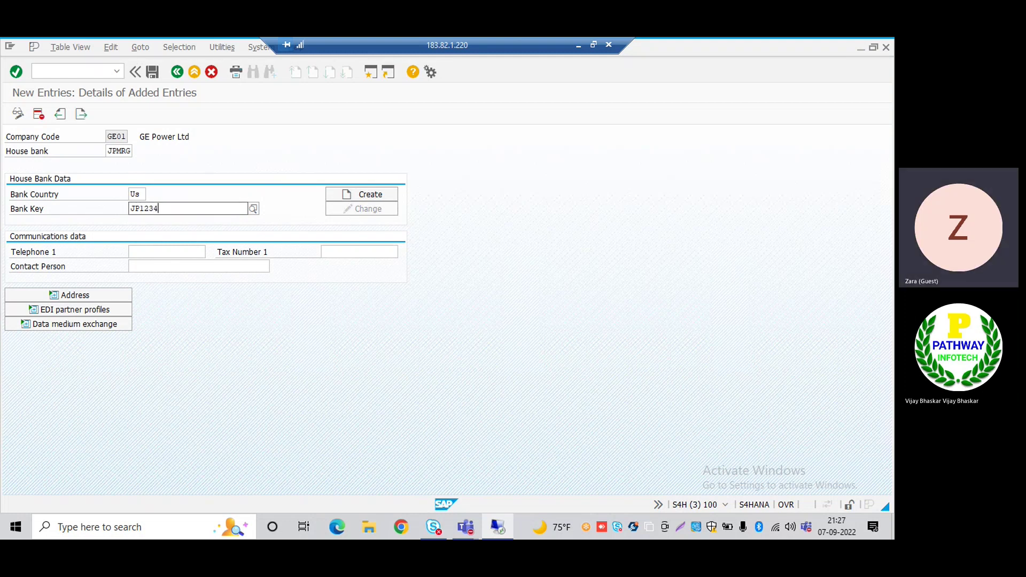
pyautogui.write('5')
pyautogui.press('Return')
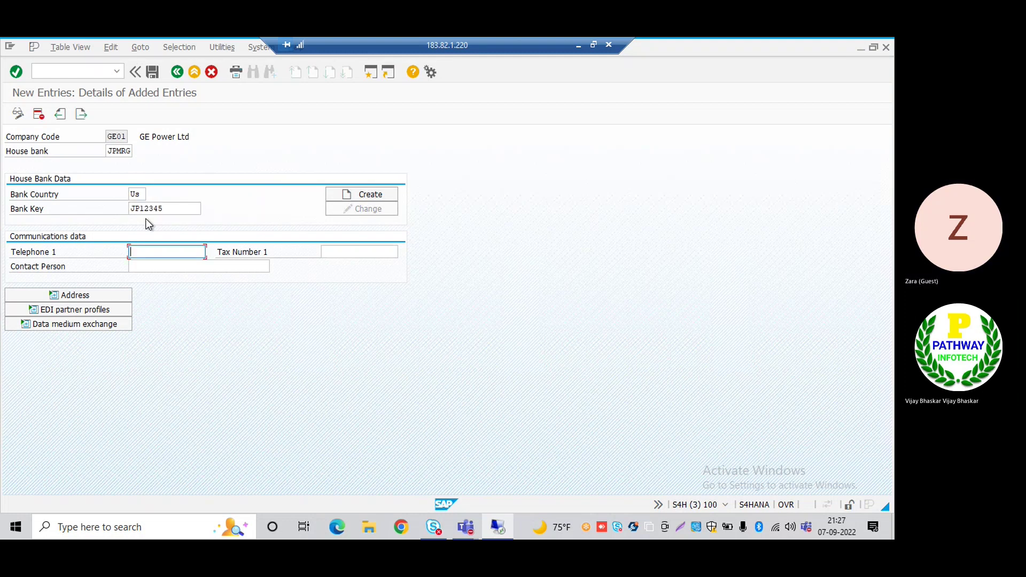
# Step: Save the entry and fill bank name Main Street and street Bank Street in Bank Data
pyautogui.click(152, 71)
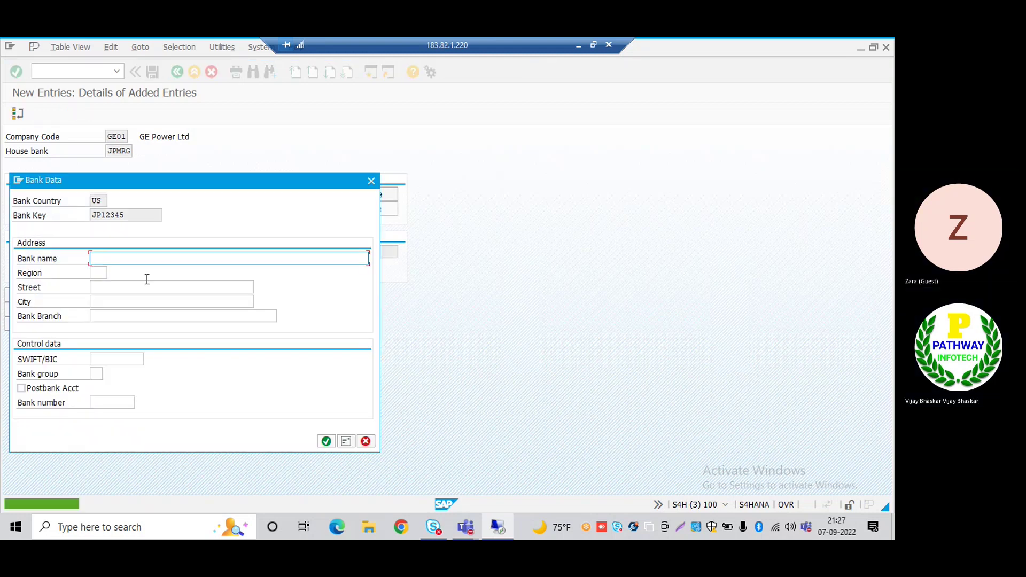
pyautogui.write('Main ')
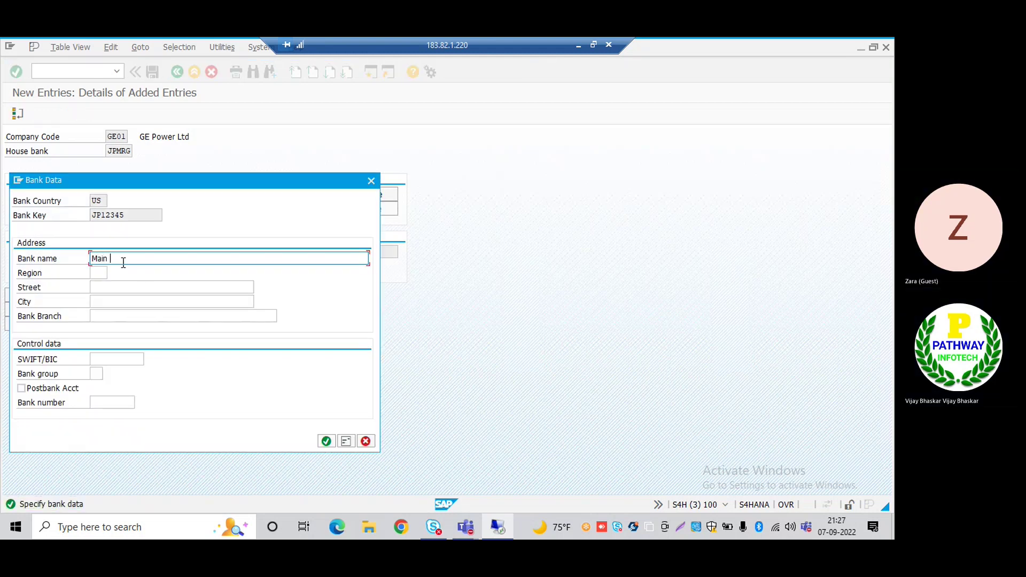
pyautogui.write('Street')
pyautogui.press('Tab')
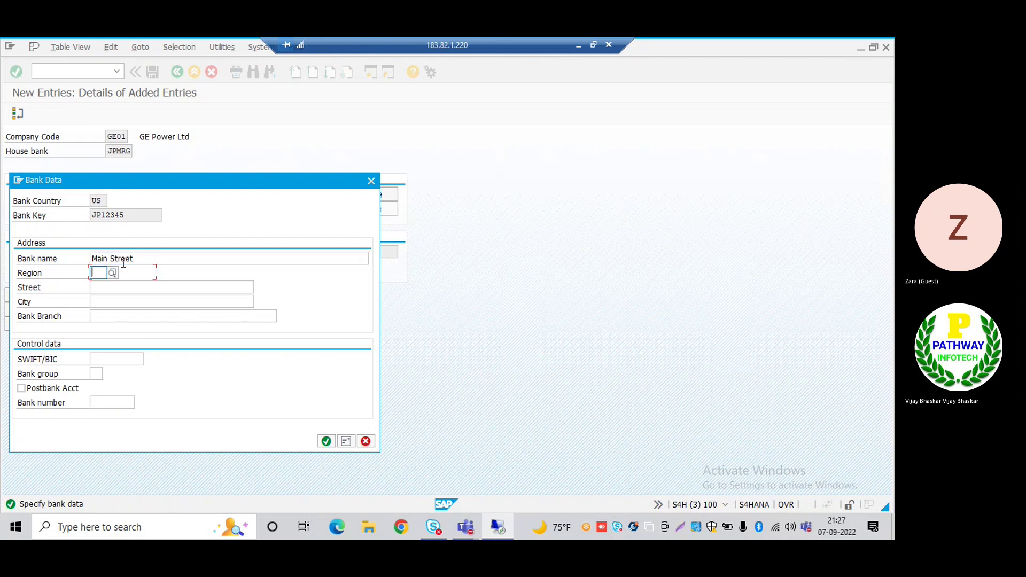
pyautogui.press('Tab')
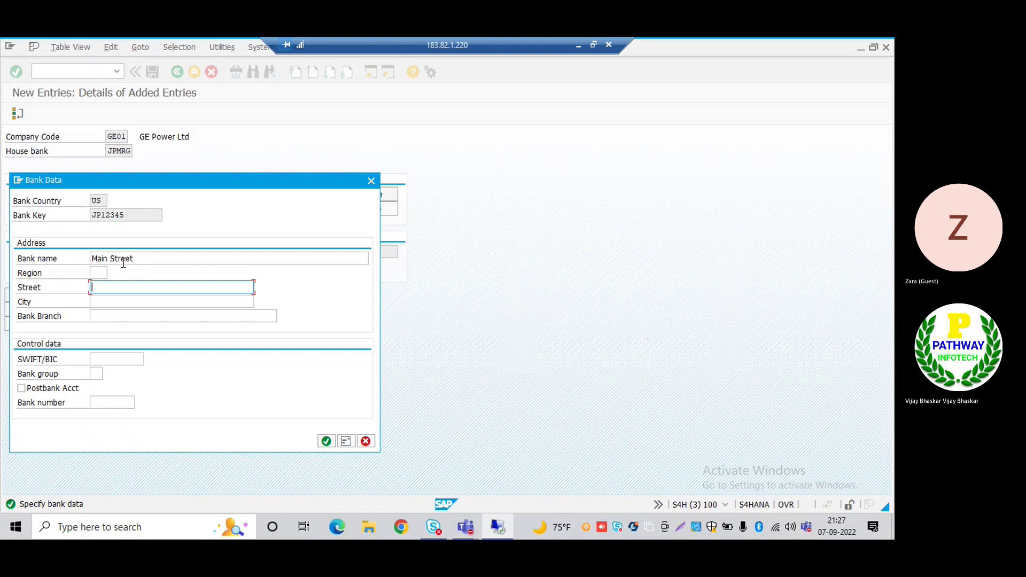
pyautogui.write('Bank Street')
pyautogui.click(113, 301)
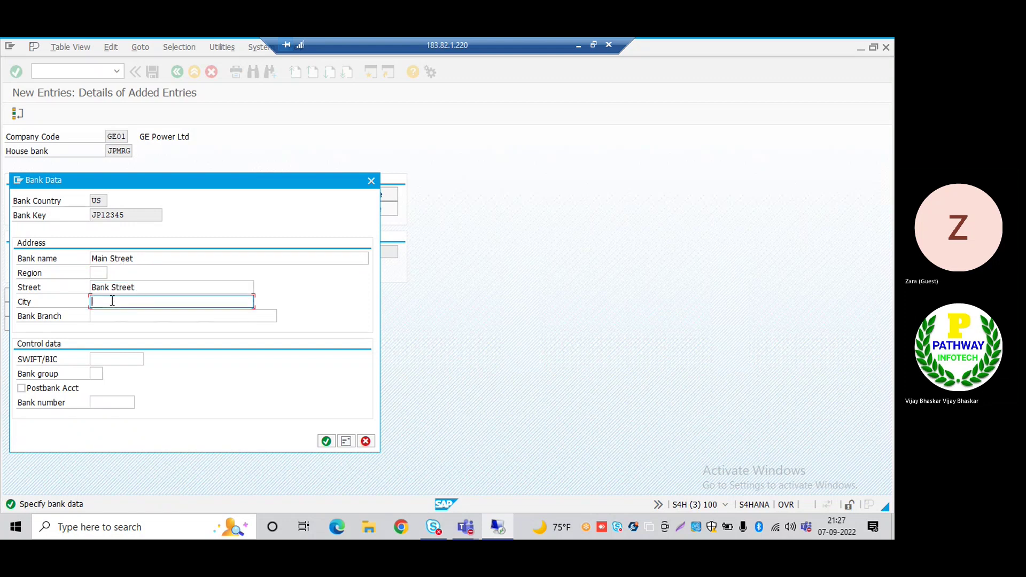
pyautogui.write('H')
pyautogui.write('uai')
pyautogui.press('Tab')
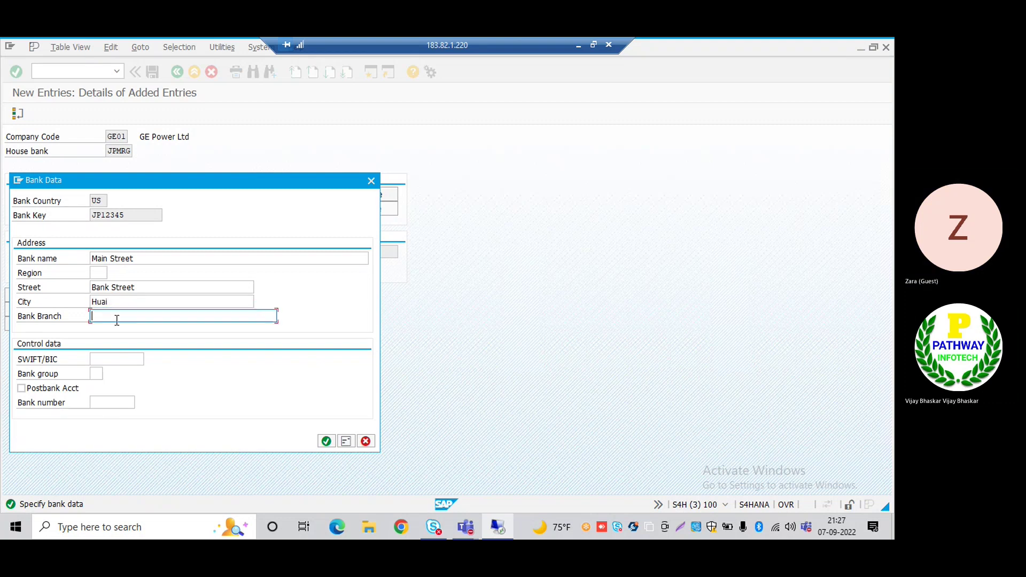
# Step: Correct the city to Ohai and enter bank branch JP Morgan Bank
pyautogui.click(122, 302)
pyautogui.press('BackSpace')
pyautogui.press('BackSpace')
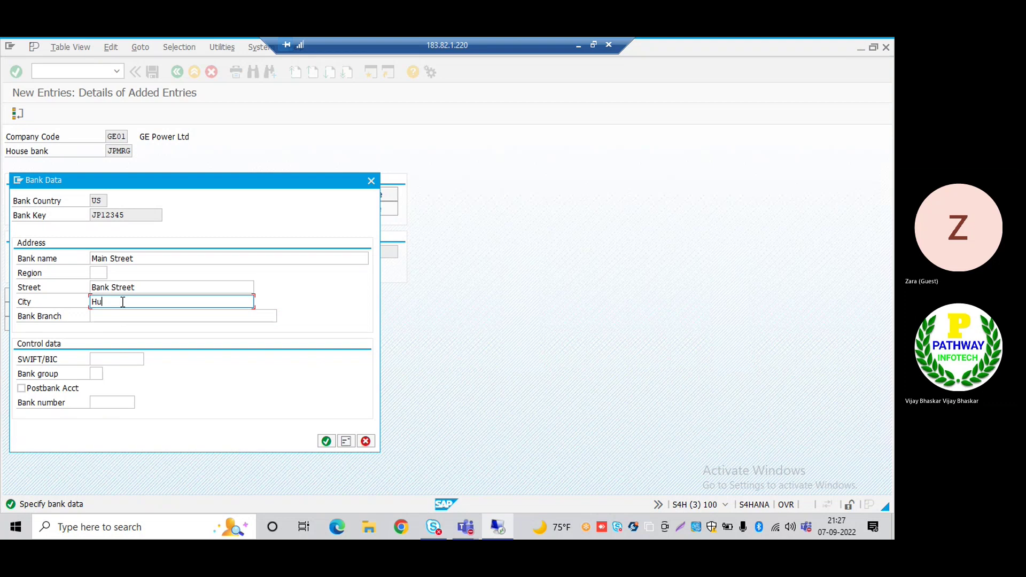
pyautogui.press('BackSpace')
pyautogui.press('BackSpace')
pyautogui.write('Ohad')
pyautogui.press('BackSpace')
pyautogui.write('i')
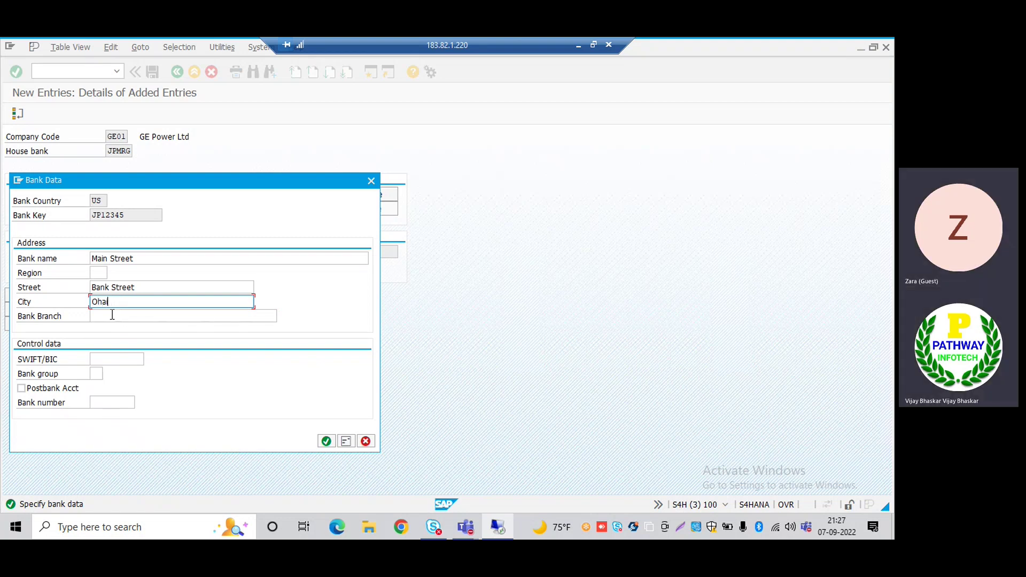
pyautogui.click(112, 316)
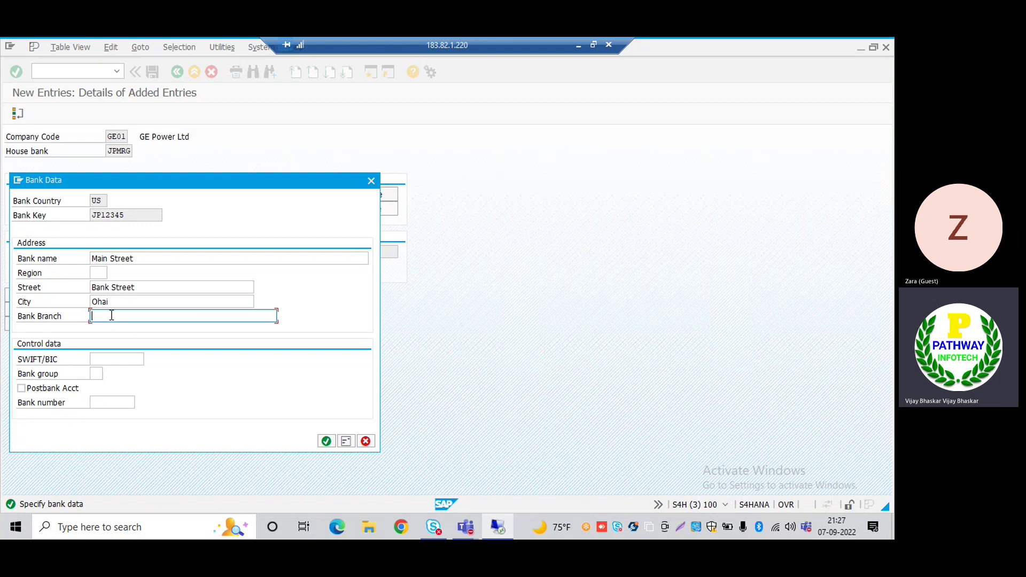
pyautogui.write('JP M')
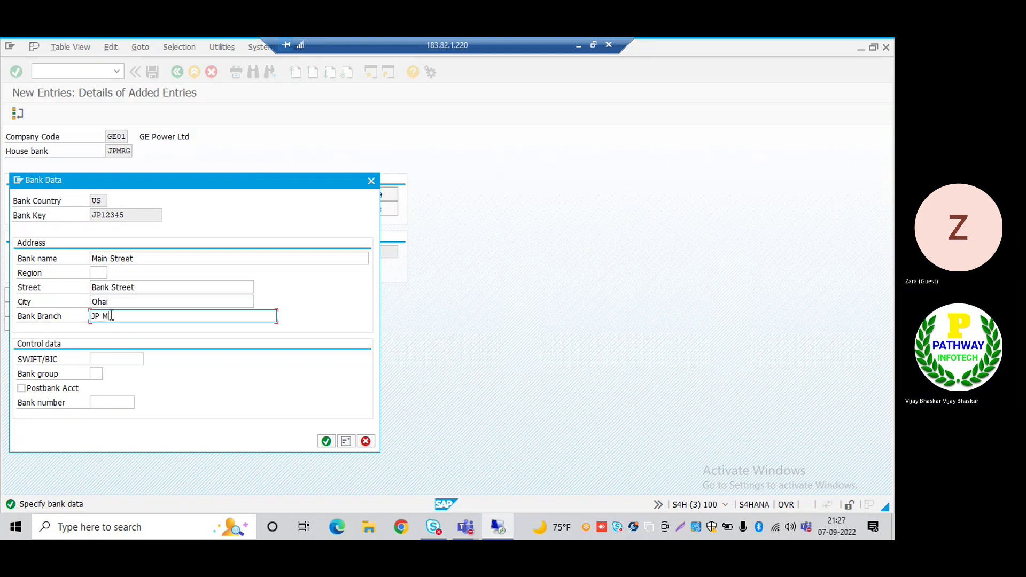
pyautogui.press('BackSpace')
pyautogui.write('Mc')
pyautogui.write('rga')
pyautogui.write('n')
pyautogui.write(' B')
pyautogui.press('BackSpace')
pyautogui.write('Bank')
# Step: Confirm the bank data and save JPMRG under request S4HK901723 (FI Basic Settings)
pyautogui.click(326, 442)
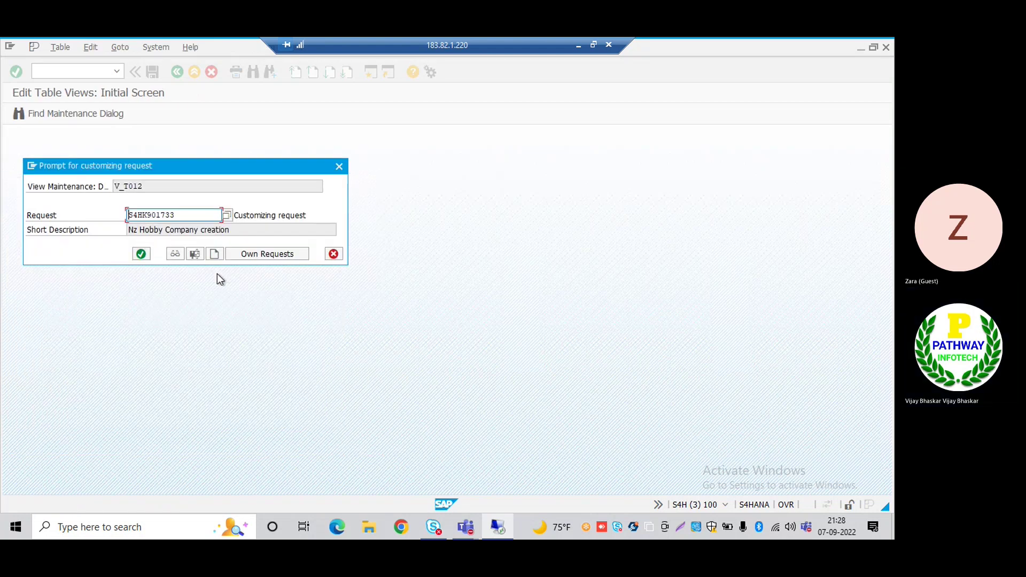
pyautogui.click(213, 215)
pyautogui.click(227, 215)
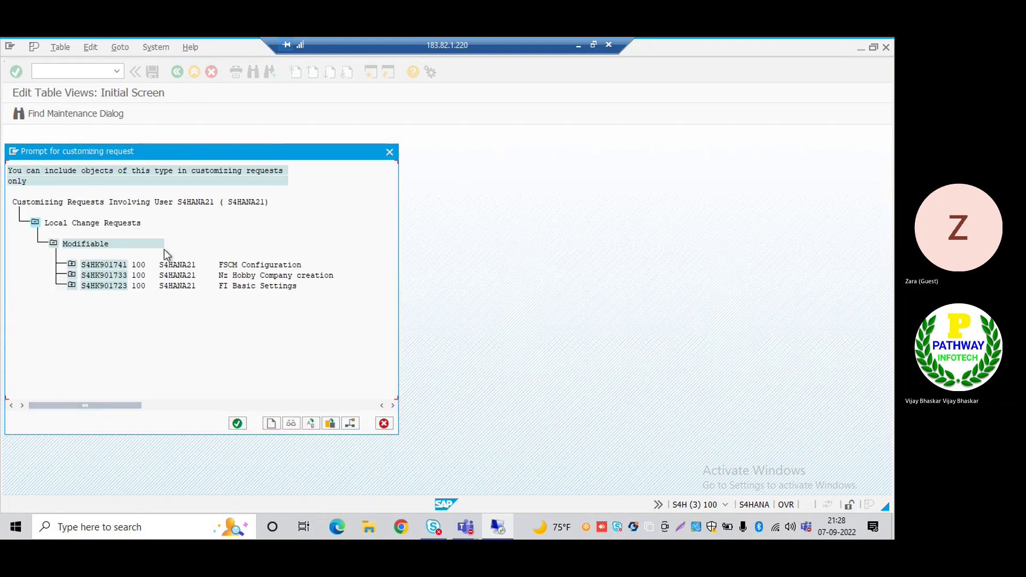
pyautogui.doubleClick(103, 286)
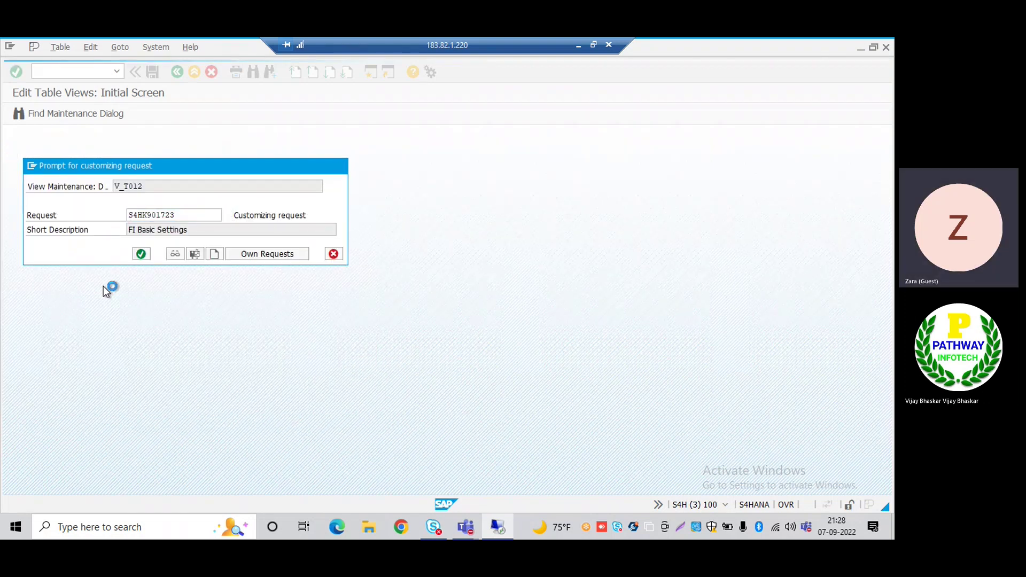
pyautogui.press('Return')
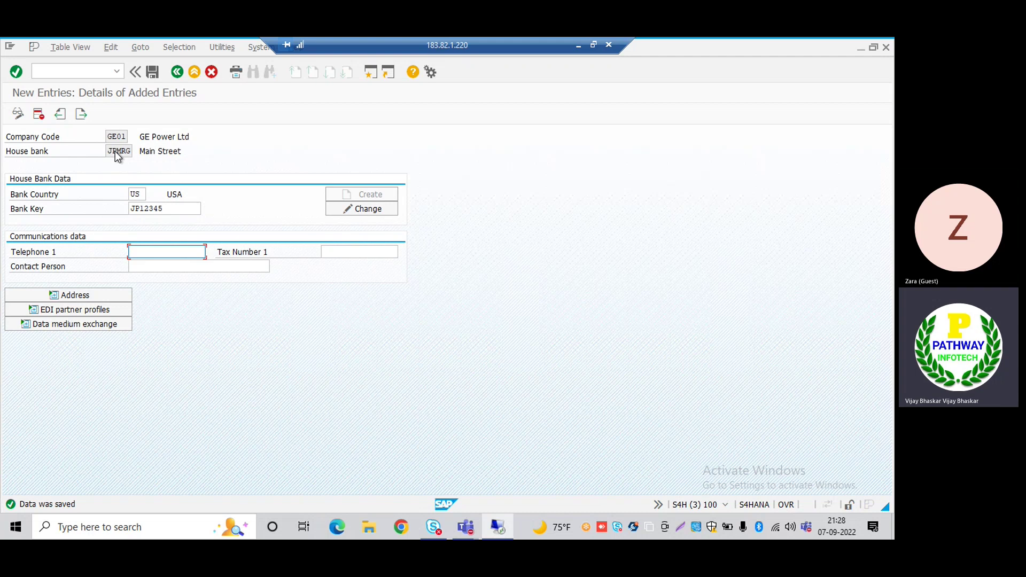
# Step: Launch NetWeaver Business Client via /nnwbc, allow access, and log on to client 100
pyautogui.click(91, 73)
pyautogui.write('/')
pyautogui.write('nnwbc')
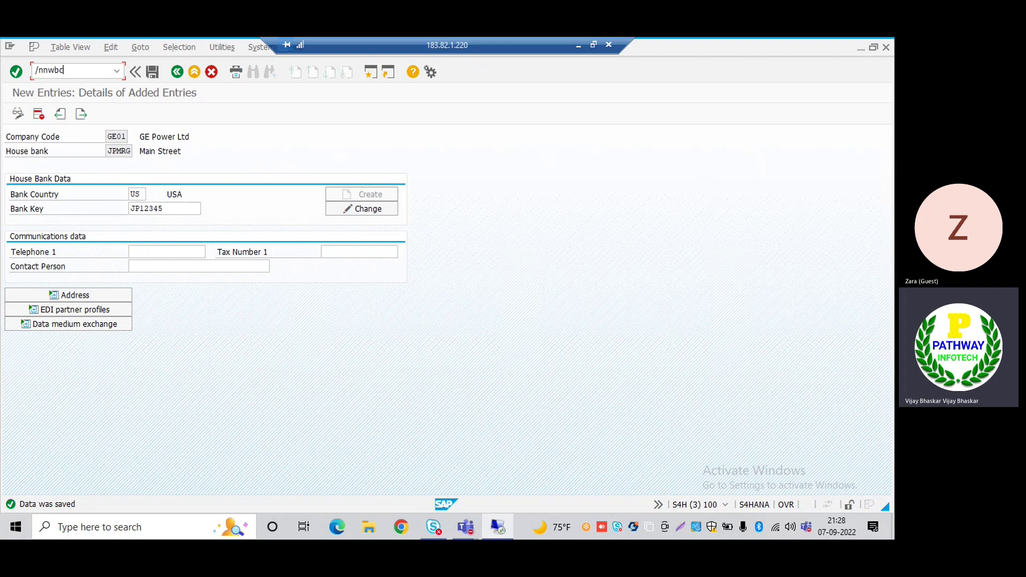
pyautogui.press('Return')
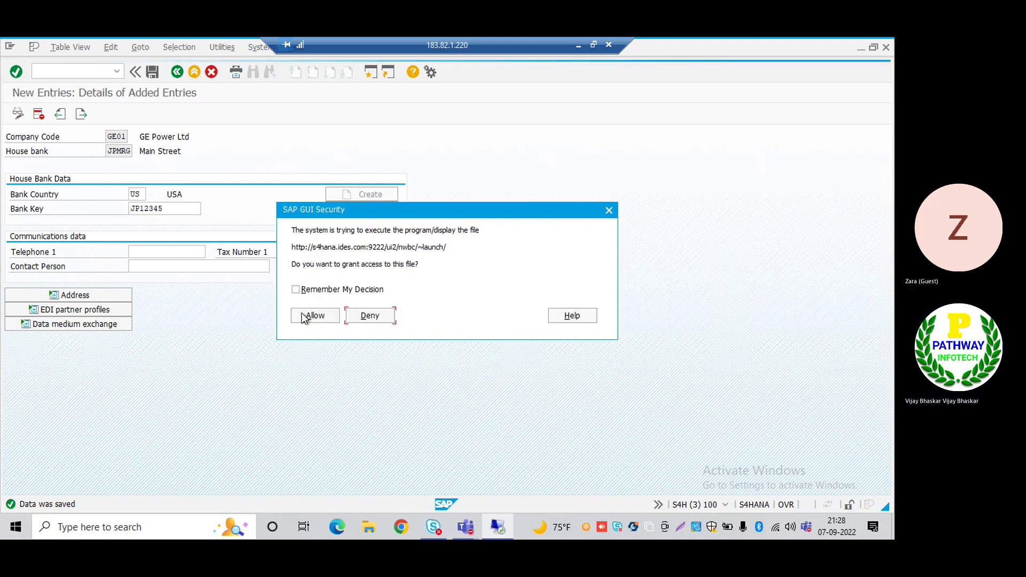
pyautogui.click(295, 290)
pyautogui.click(310, 316)
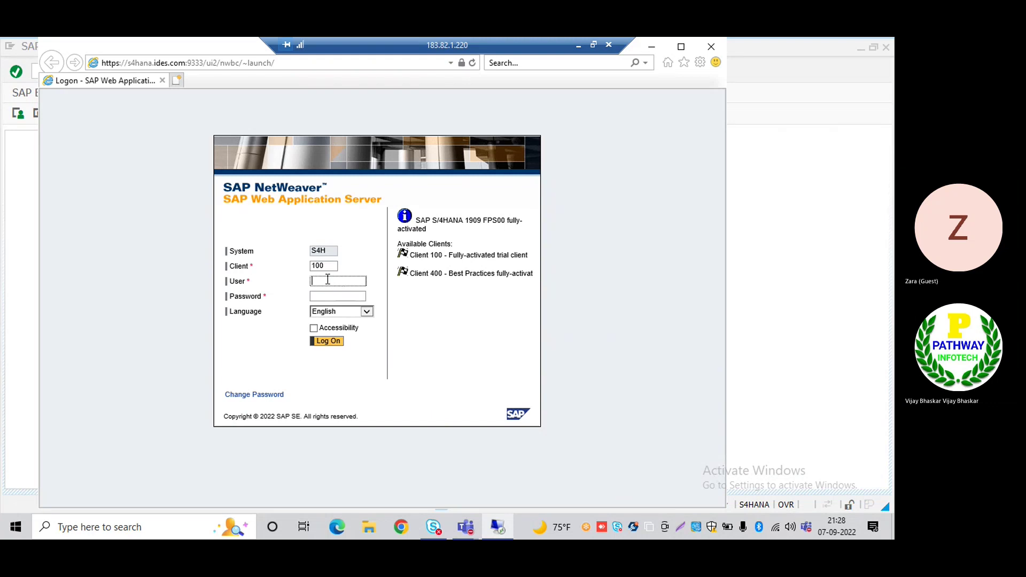
pyautogui.write('s4')
pyautogui.write('hana21')
pyautogui.write('****')
pyautogui.write('******')
pyautogui.press('Return')
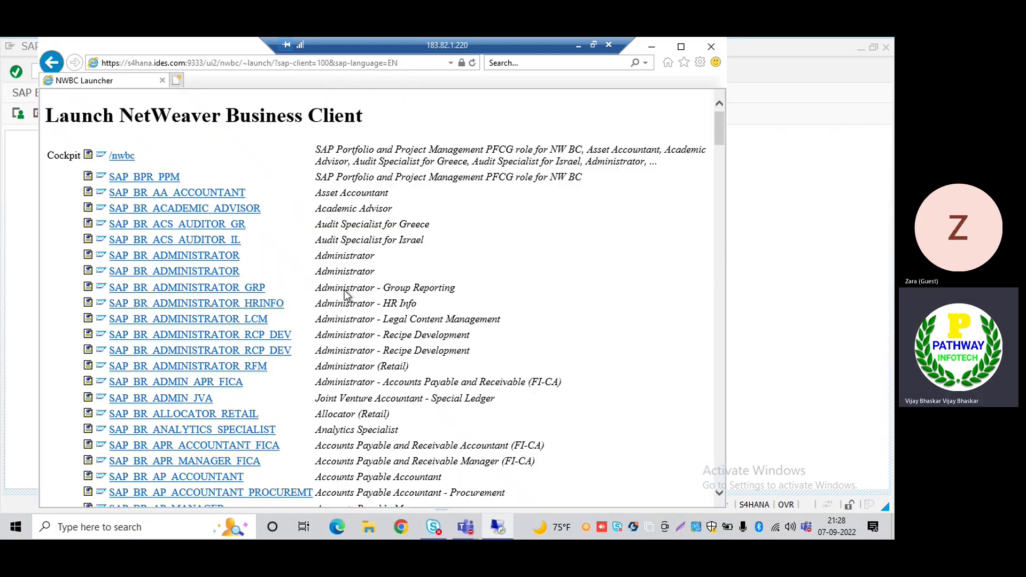
pyautogui.moveTo(720, 128); pyautogui.dragTo(719, 477)
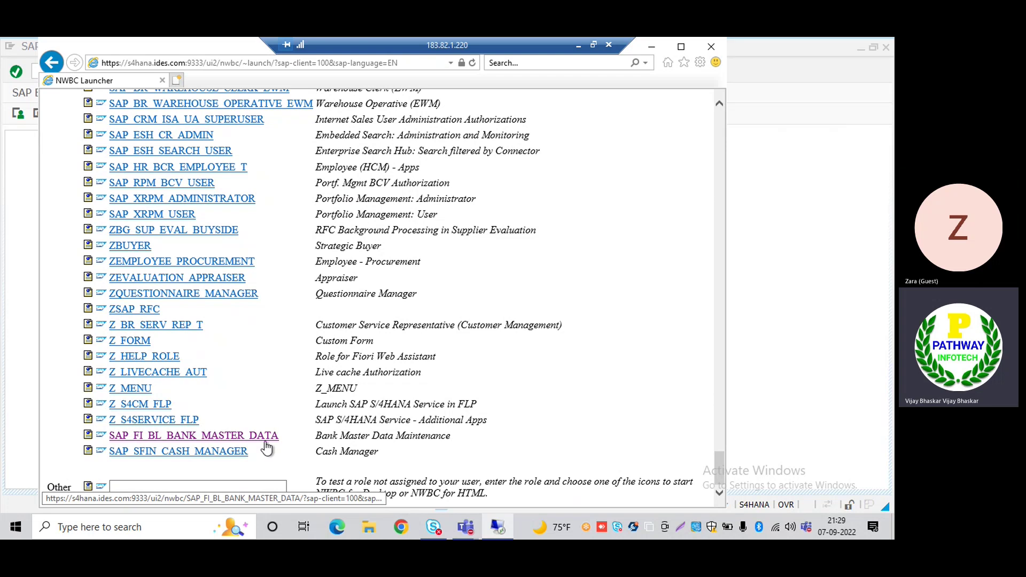
# Step: Open the SAP_FI_BL_BANK_MASTER_DATA role from the bottom of the launcher list
pyautogui.click(241, 444)
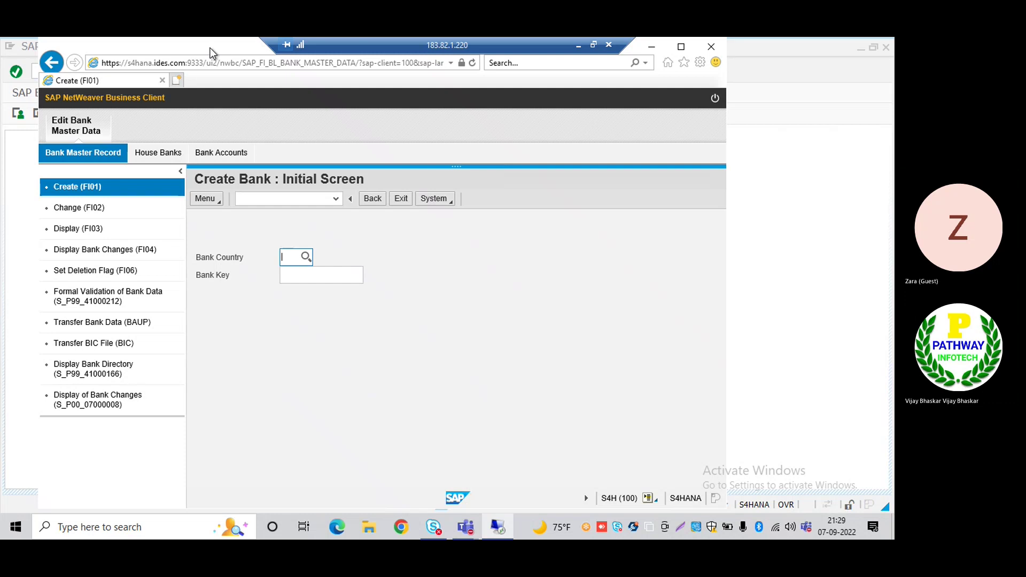
pyautogui.moveTo(235, 40)
pyautogui.mouseDown()
pyautogui.moveTo(429, 103)
pyautogui.moveTo(396, 98)
pyautogui.mouseUp()
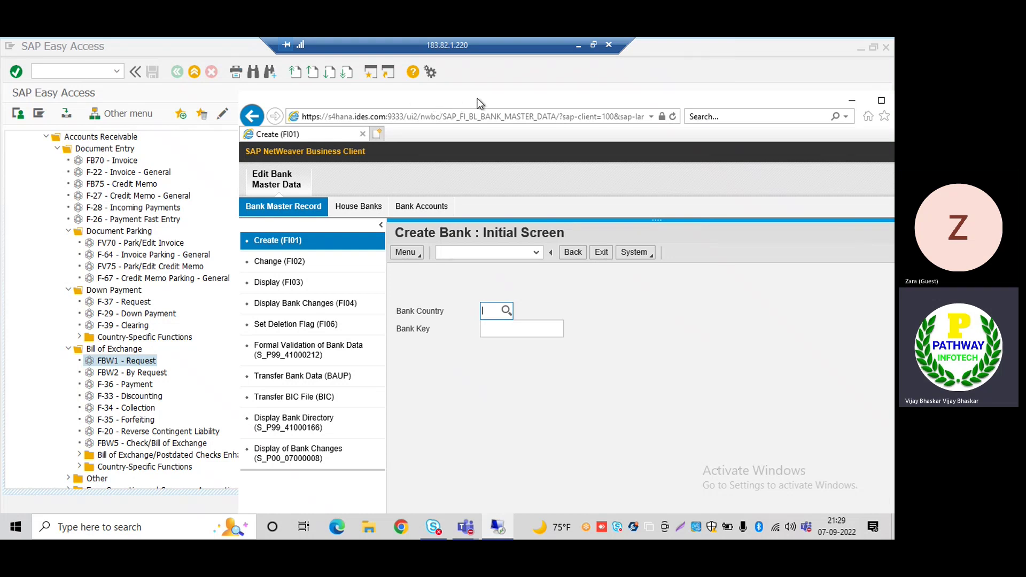
pyautogui.moveTo(488, 98); pyautogui.dragTo(348, 79)
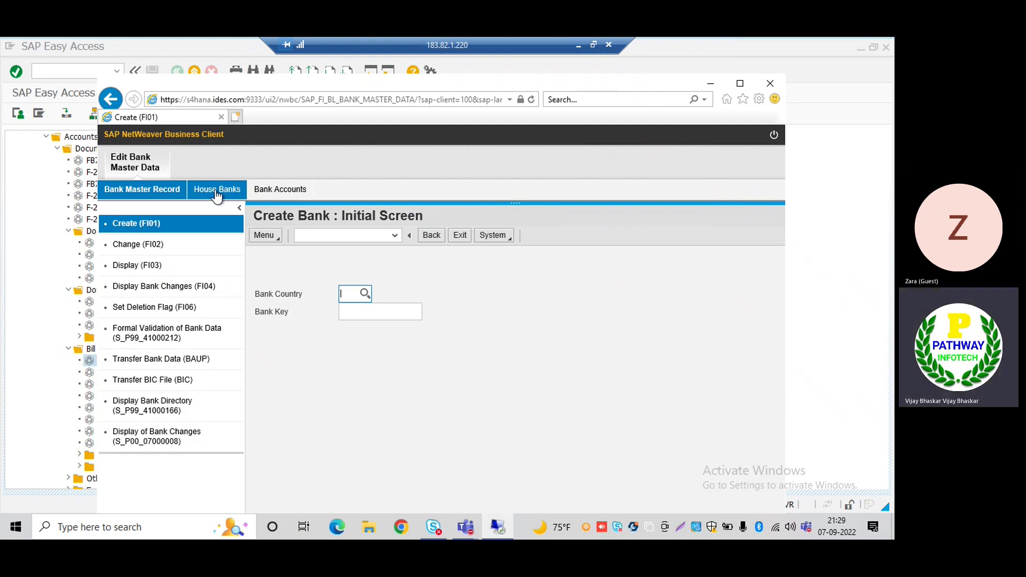
# Step: Go to Bank Accounts and open a New Bank Account form prefilled with US and 88888899
pyautogui.click(263, 192)
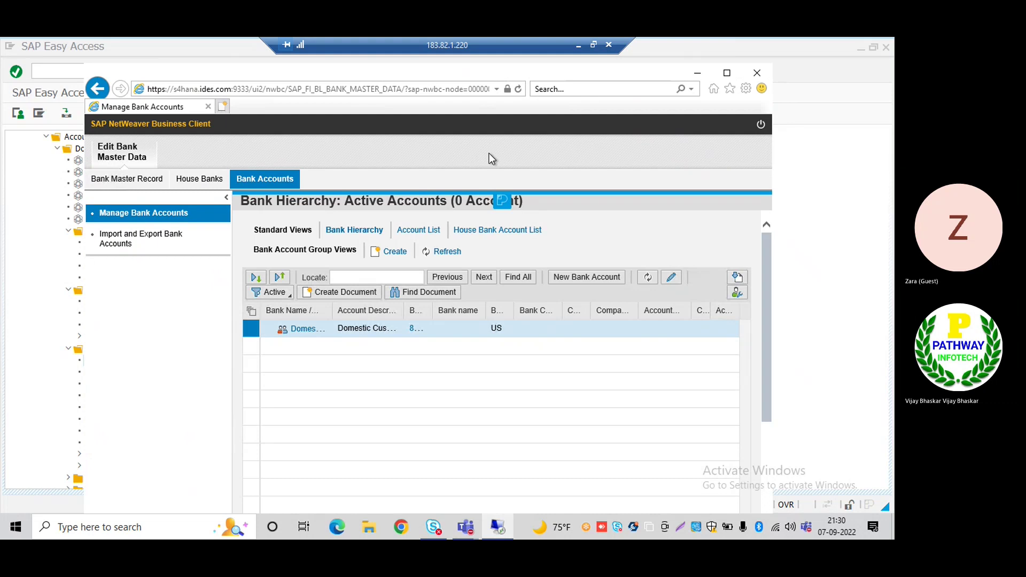
pyautogui.click(205, 184)
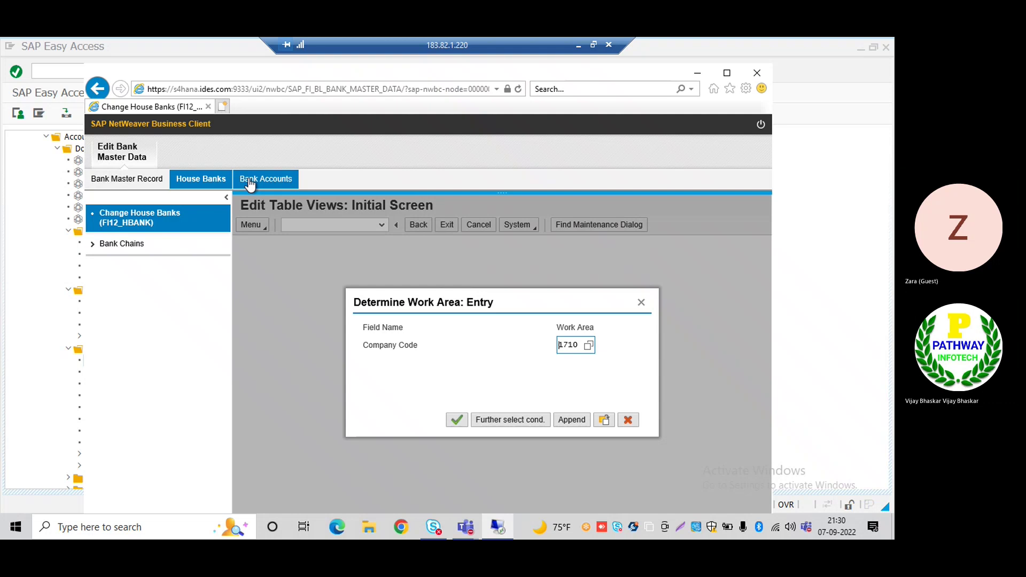
pyautogui.click(110, 177)
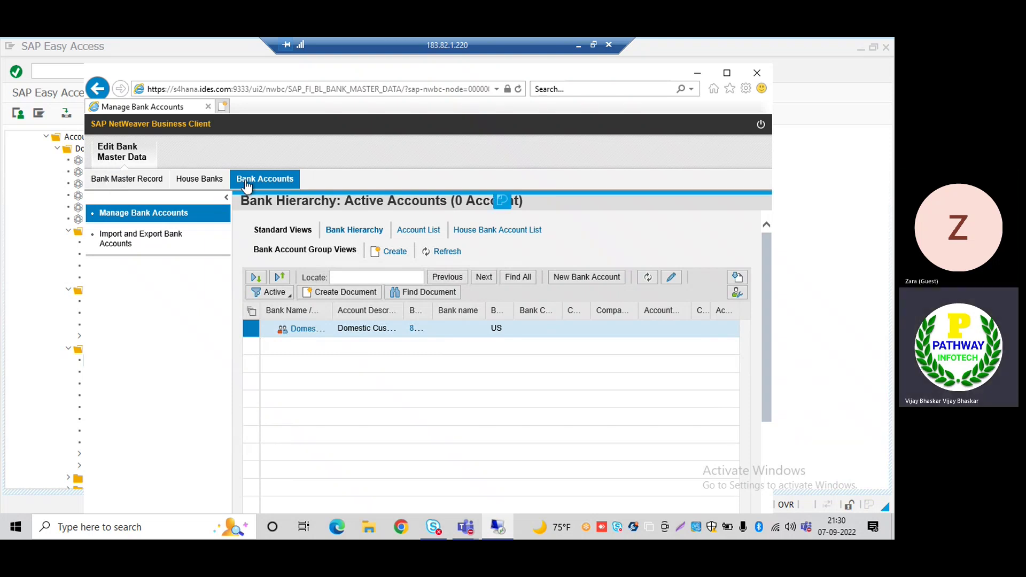
pyautogui.click(590, 279)
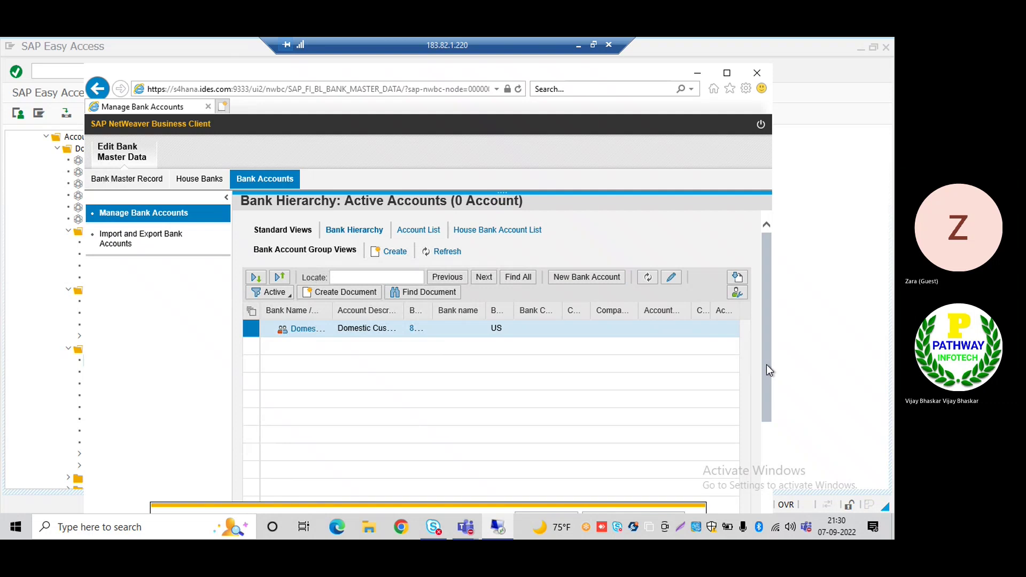
pyautogui.moveTo(767, 369); pyautogui.dragTo(767, 406)
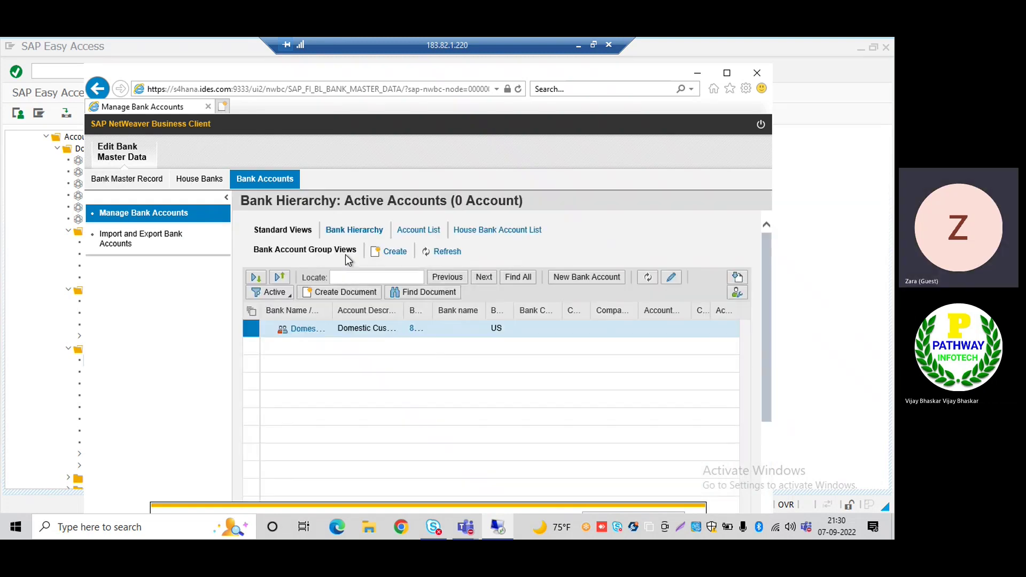
pyautogui.click(586, 281)
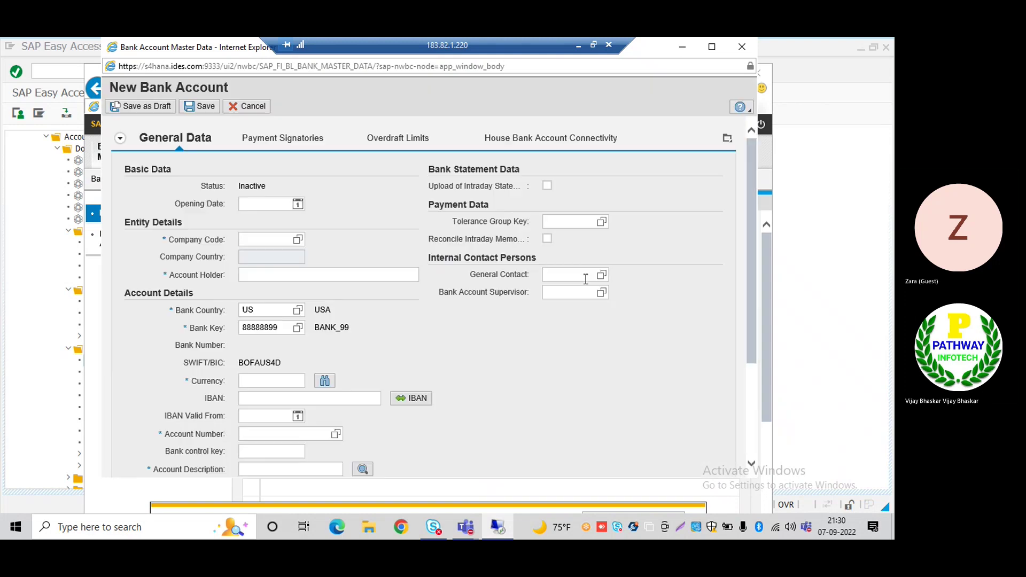
# Step: Enter opening date 01012022 and company code GE01 on the new bank account
pyautogui.click(273, 203)
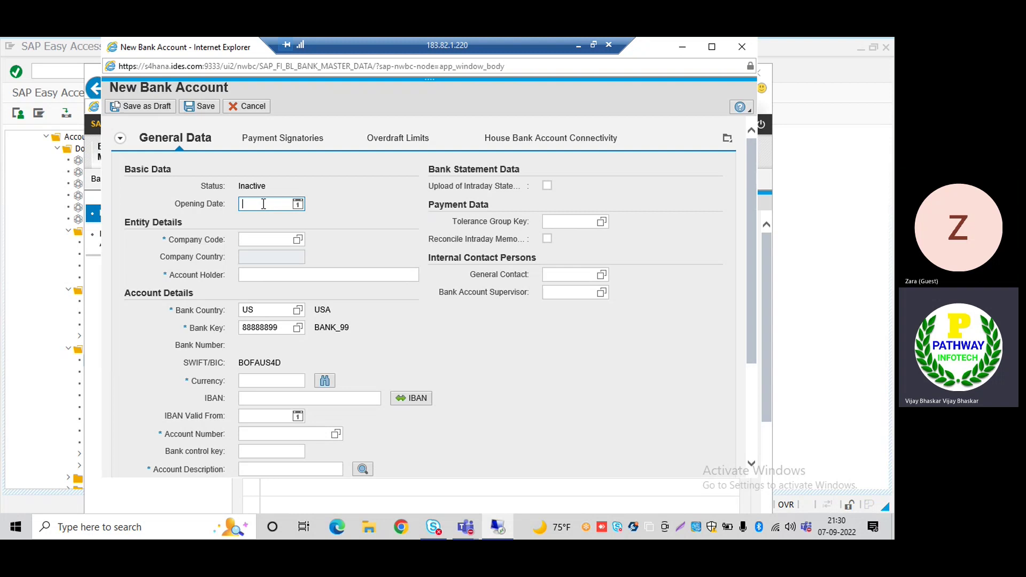
pyautogui.write('01')
pyautogui.write('012022')
pyautogui.click(254, 237)
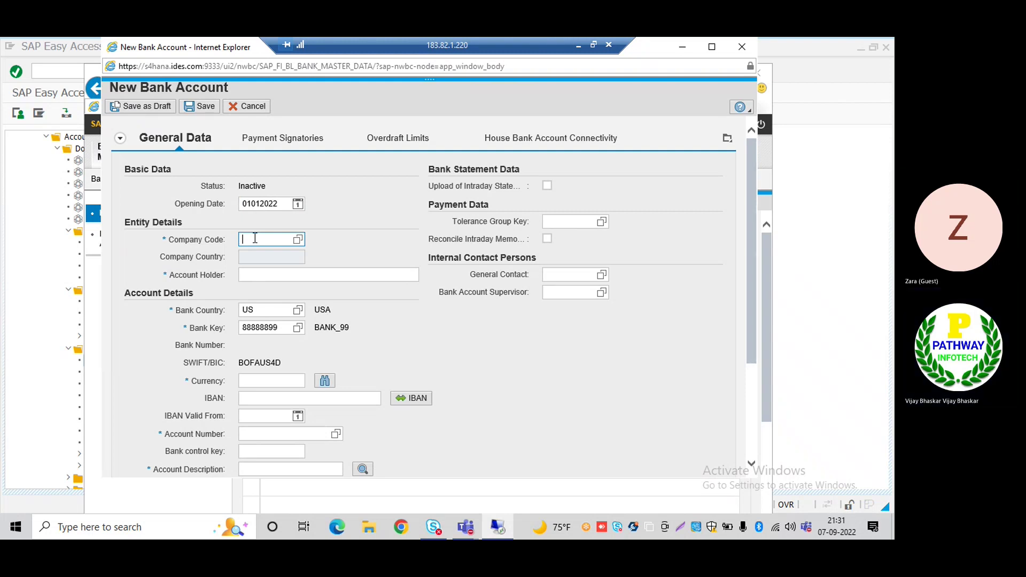
pyautogui.write('GE01')
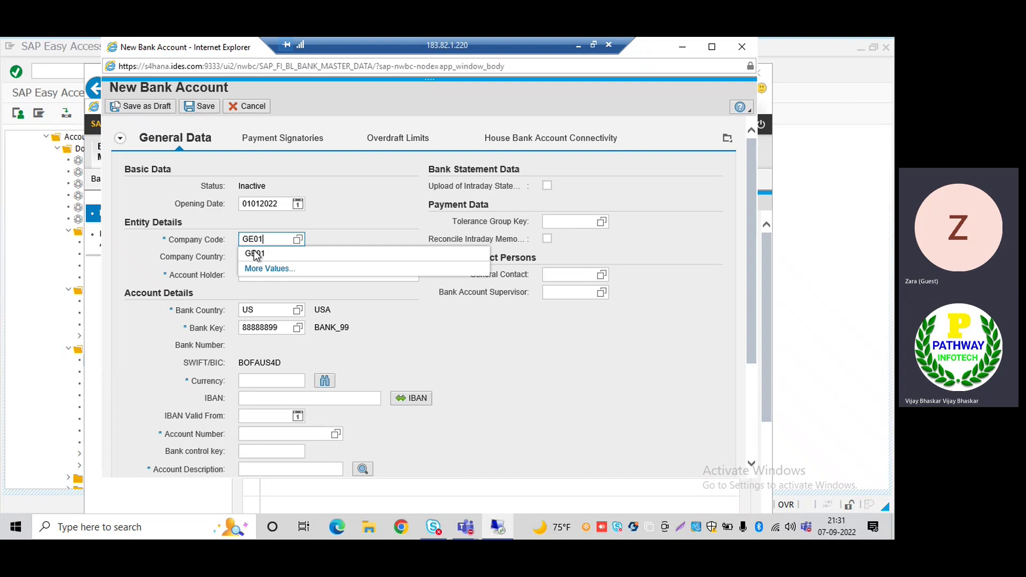
pyautogui.click(255, 254)
pyautogui.click(252, 274)
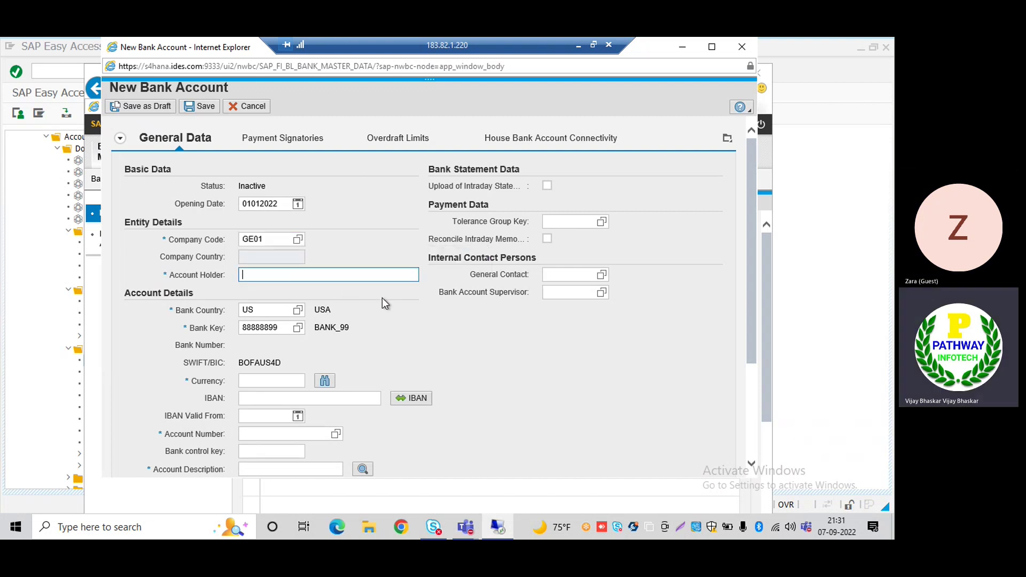
# Step: Pick bank key JP12345 (Main Street) from the value help, with holder GE Power Ltd
pyautogui.click(298, 329)
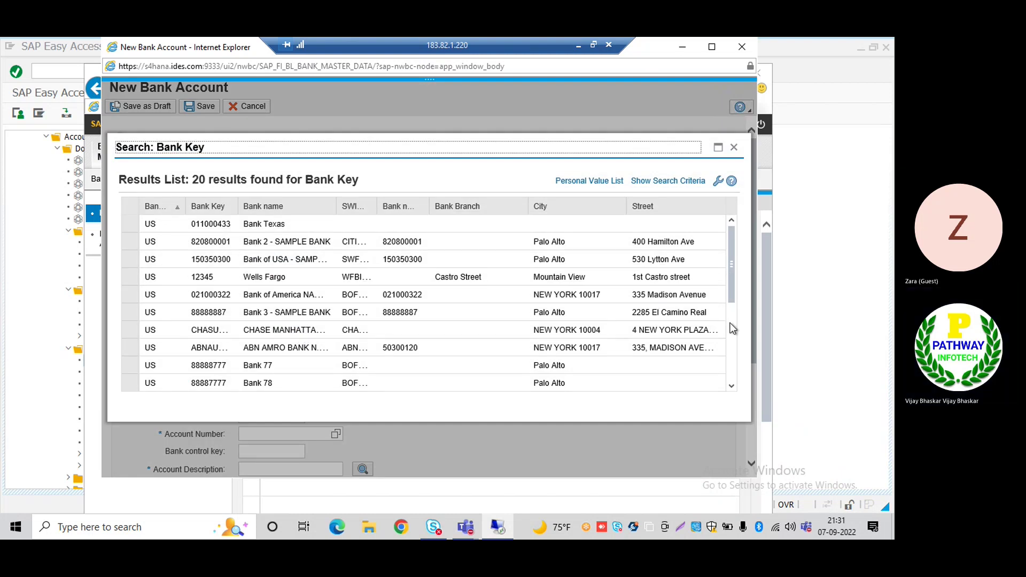
pyautogui.click(728, 365)
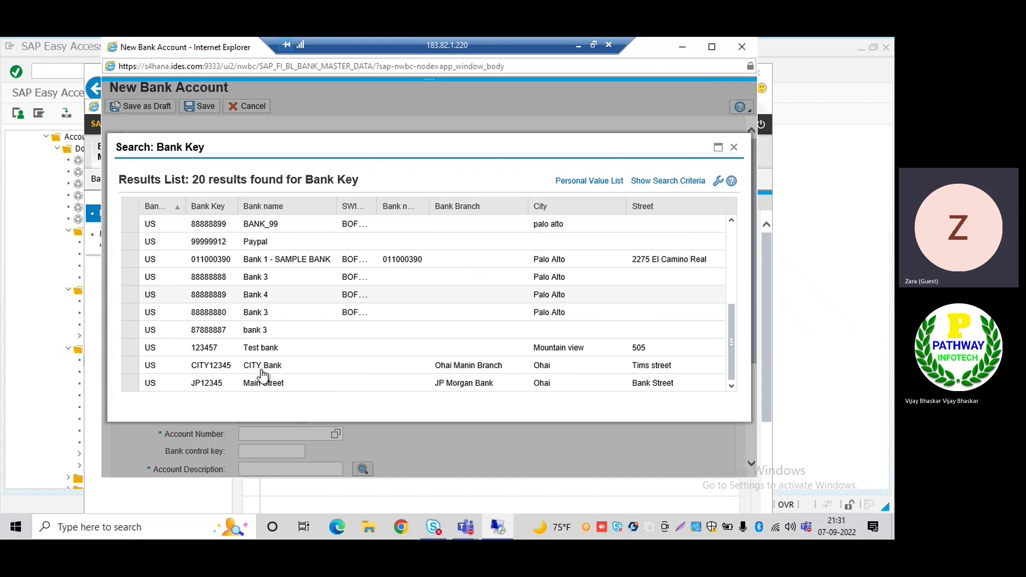
pyautogui.click(199, 385)
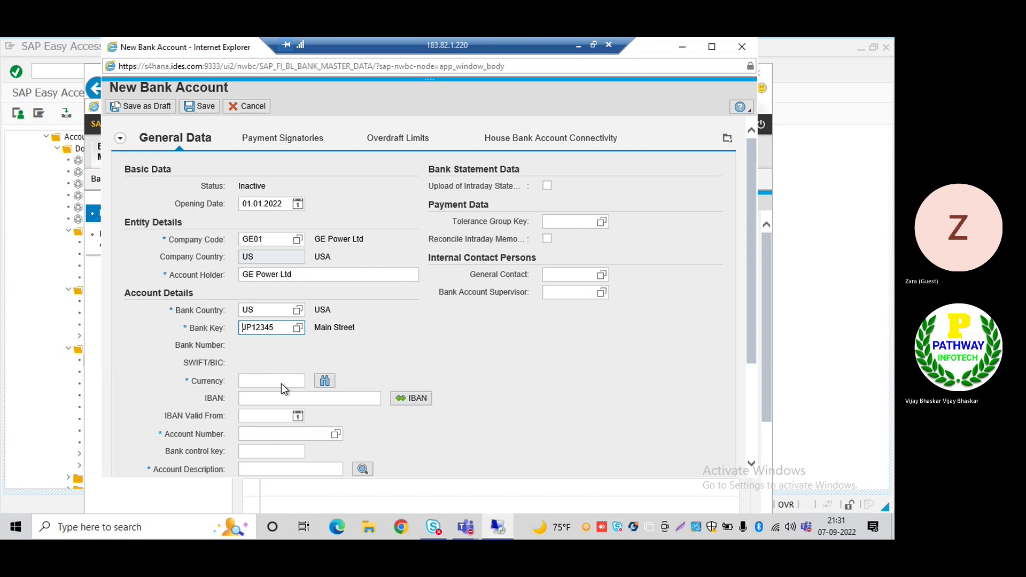
# Step: Enter currency USD, account number 987654, description 'JP Morgan Current Account' and account type 01
pyautogui.click(259, 381)
pyautogui.write('U')
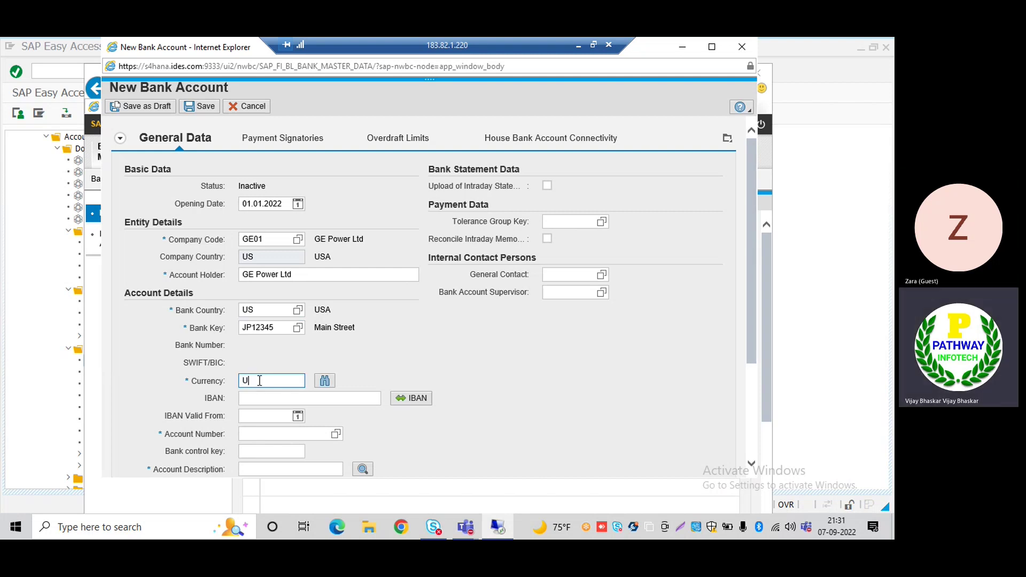
pyautogui.write('SD')
pyautogui.click(254, 395)
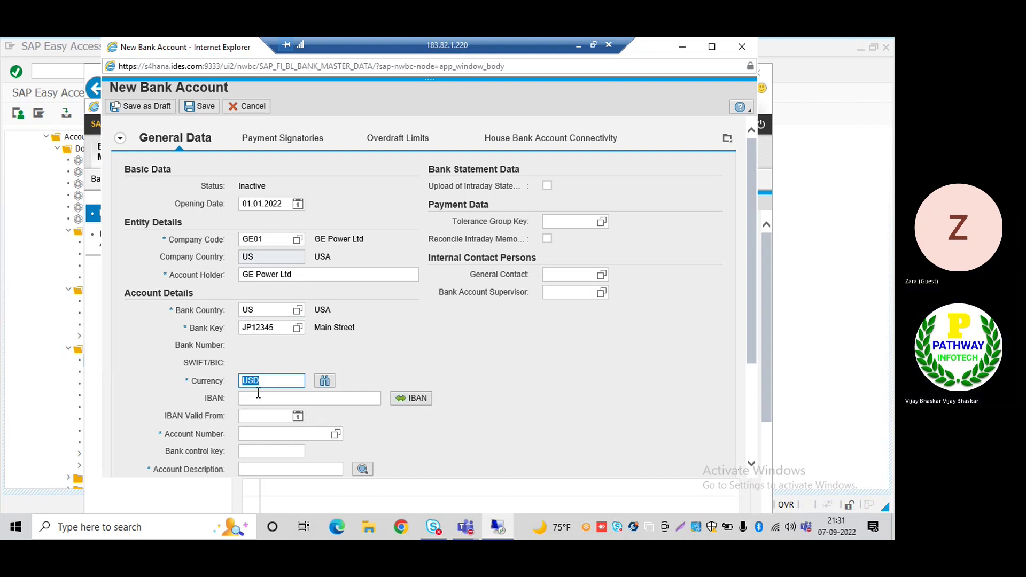
pyautogui.click(254, 417)
pyautogui.click(248, 434)
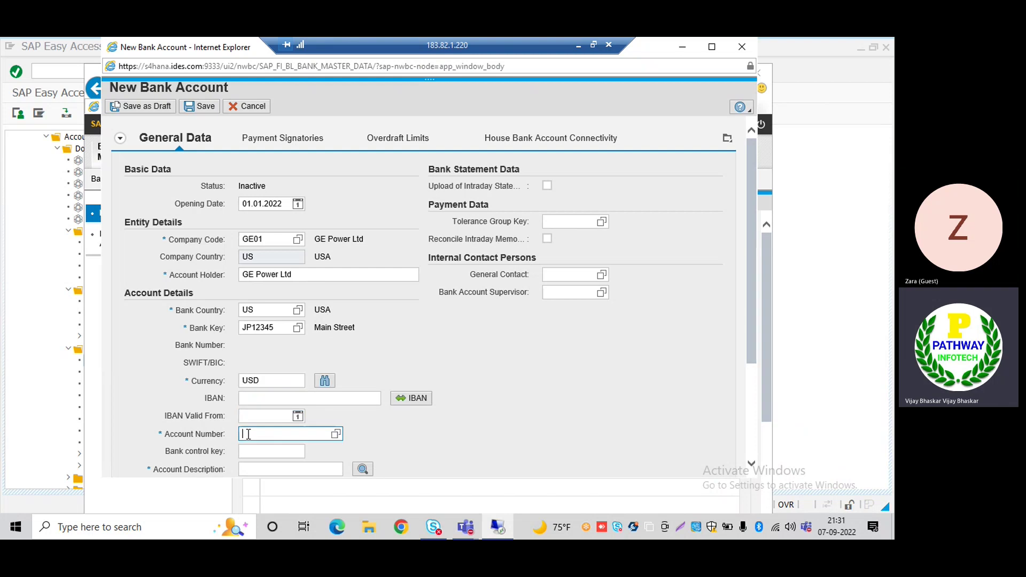
pyautogui.write('9')
pyautogui.write('87654')
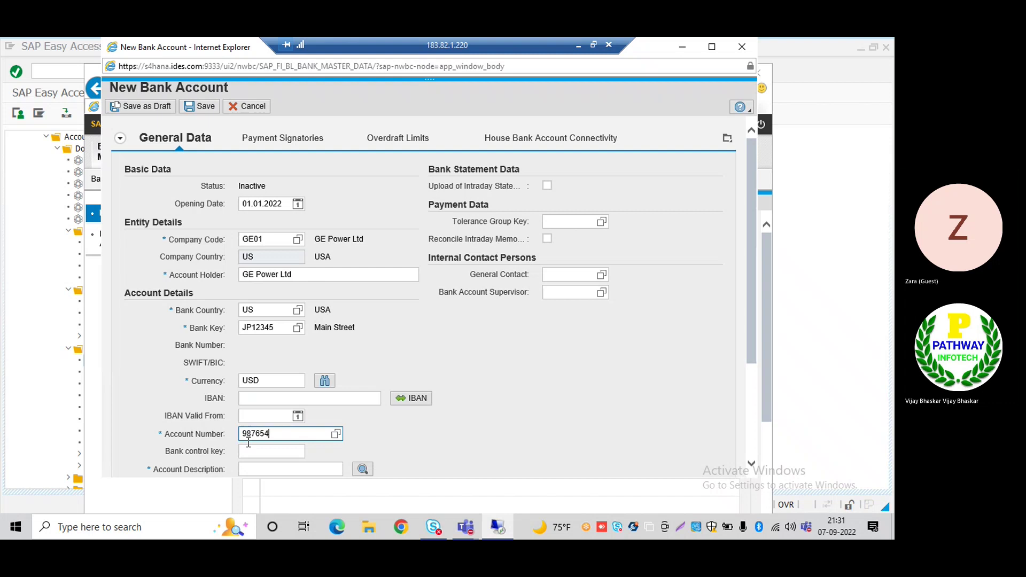
pyautogui.click(249, 469)
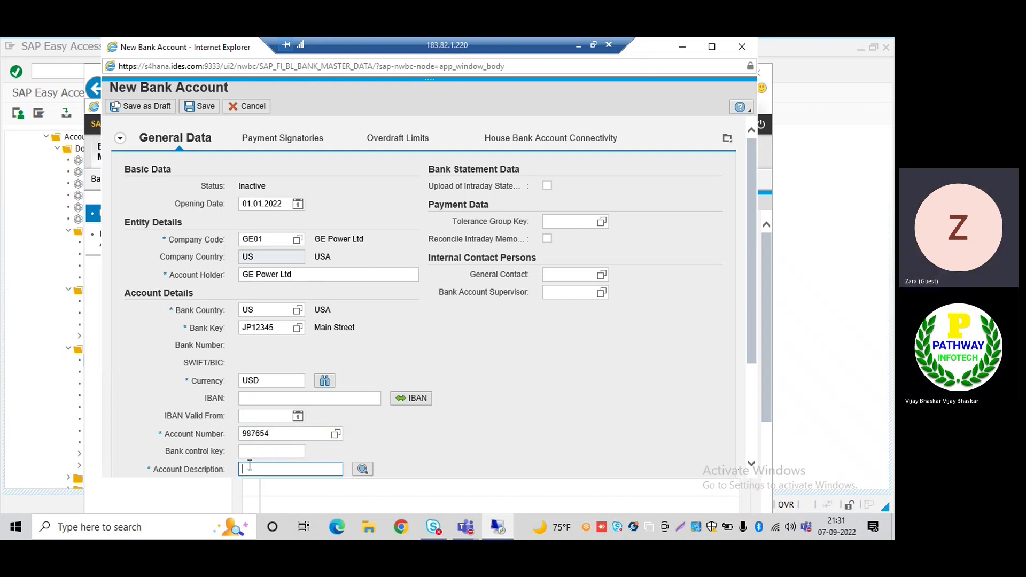
pyautogui.write('JP Mor')
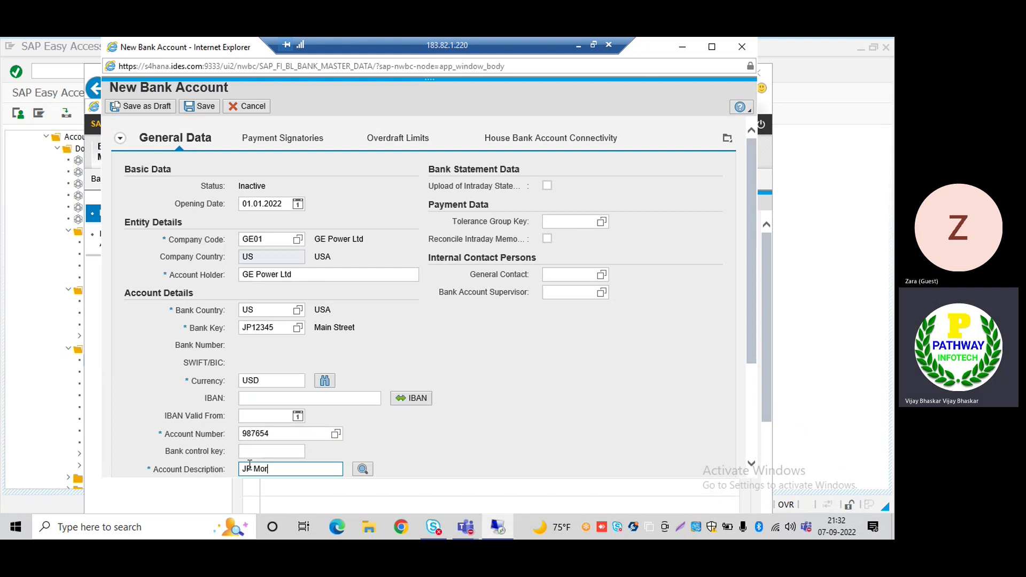
pyautogui.write('gan Cur')
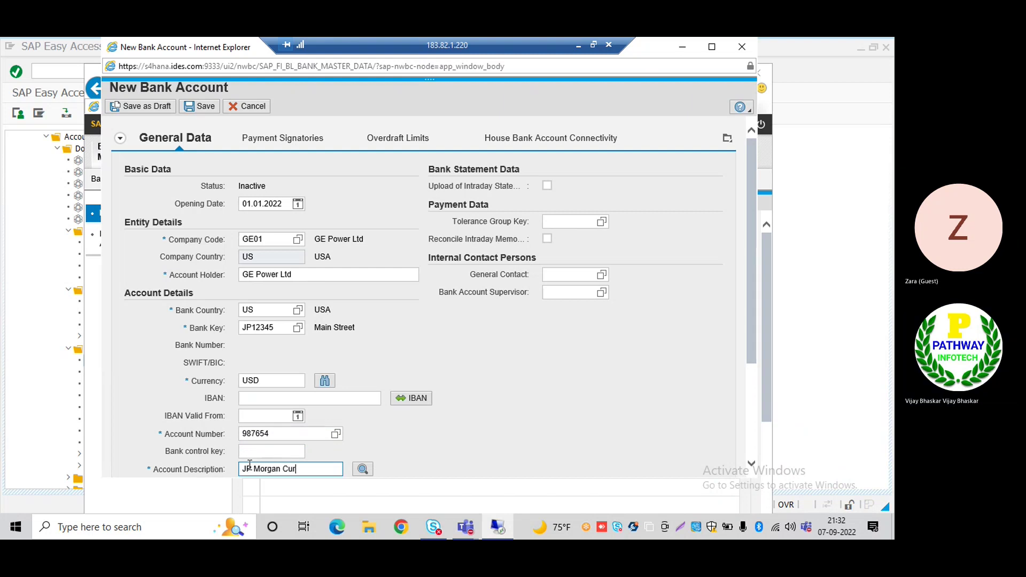
pyautogui.write('rent Account')
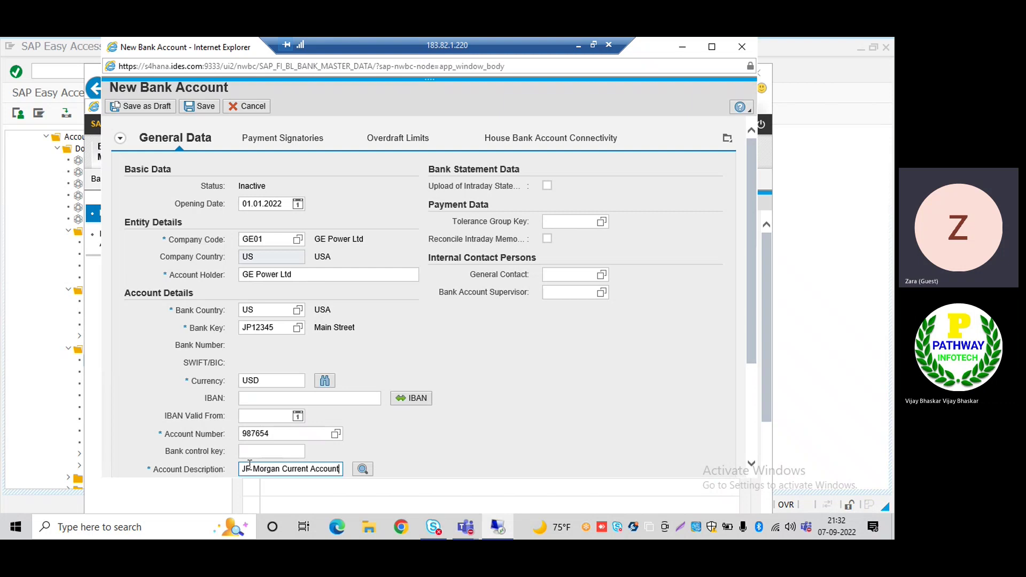
pyautogui.moveTo(752, 321); pyautogui.dragTo(746, 412)
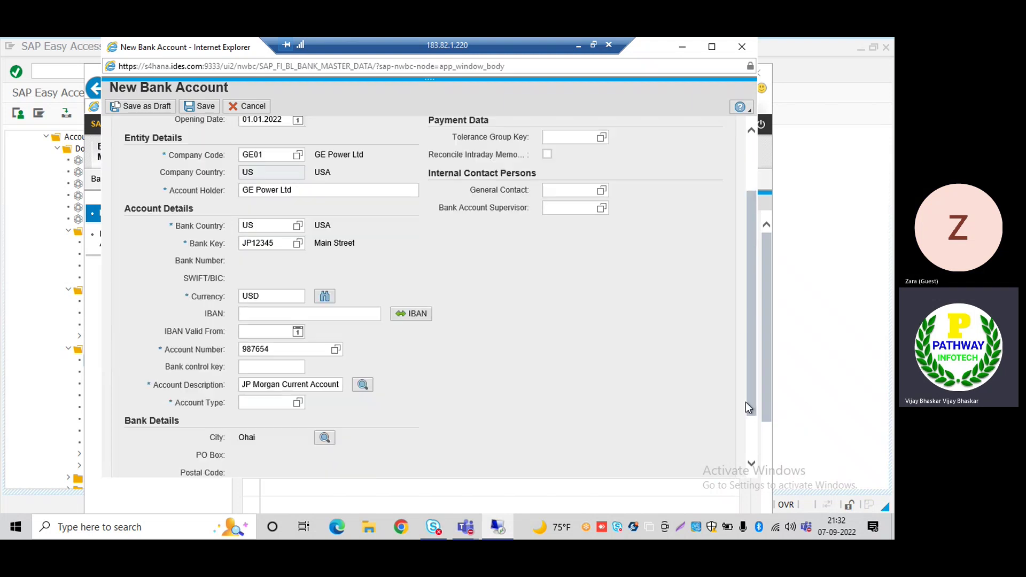
pyautogui.click(282, 347)
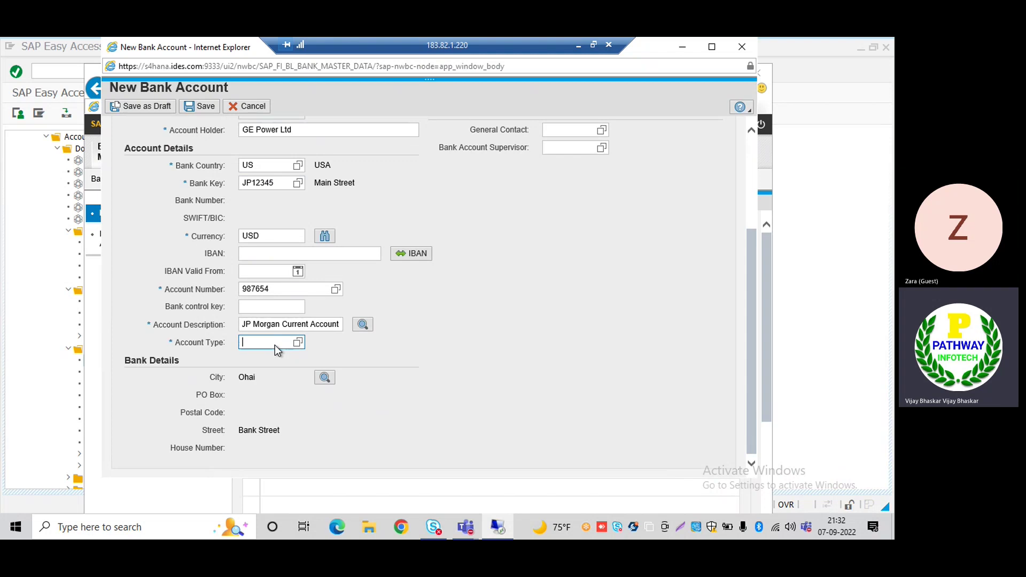
pyautogui.write('01')
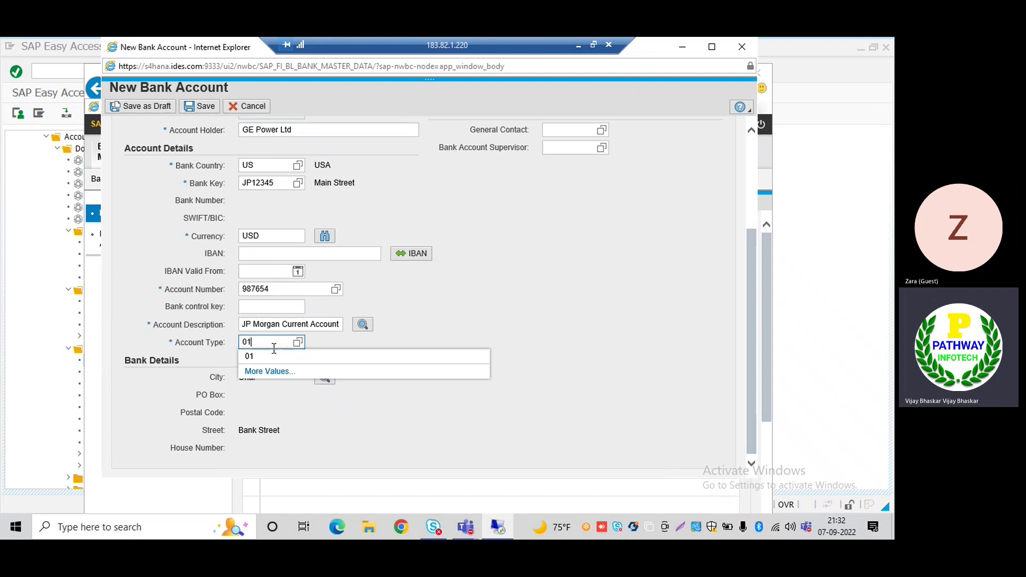
pyautogui.click(256, 362)
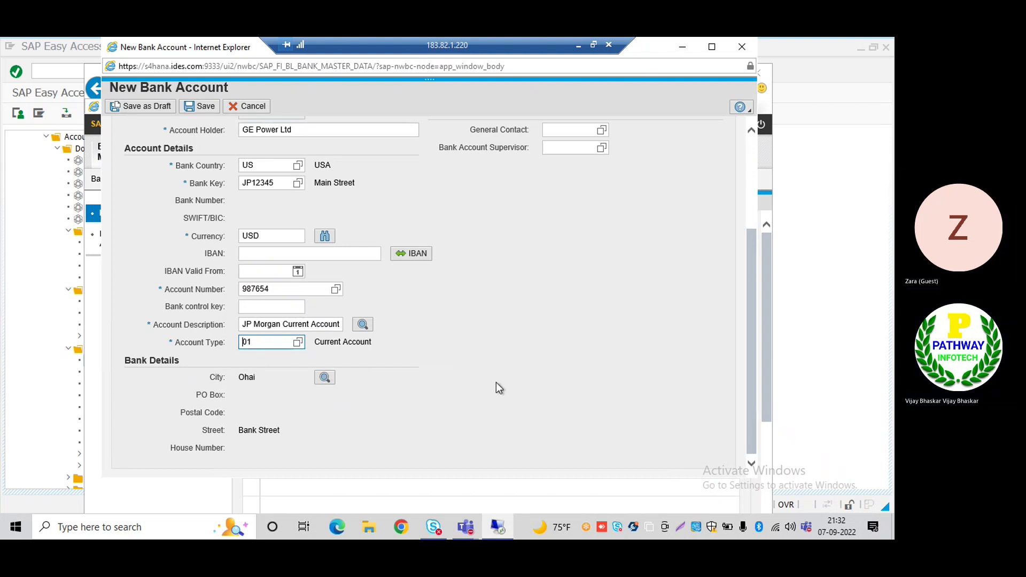
pyautogui.click(740, 130)
pyautogui.scroll(3, 752, 170)
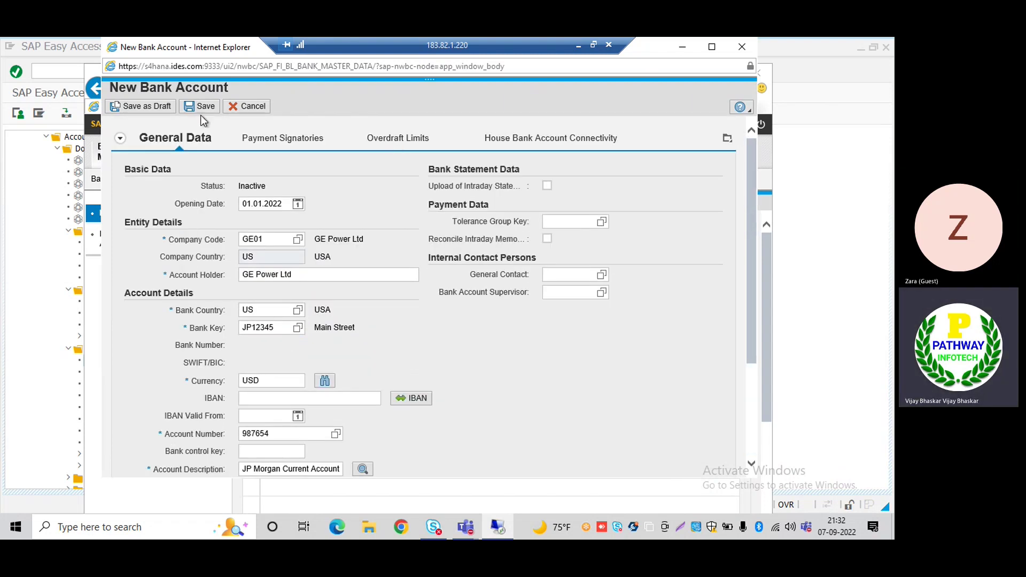
# Step: Save the new bank account 987654 and reopen it in edit mode
pyautogui.click(151, 111)
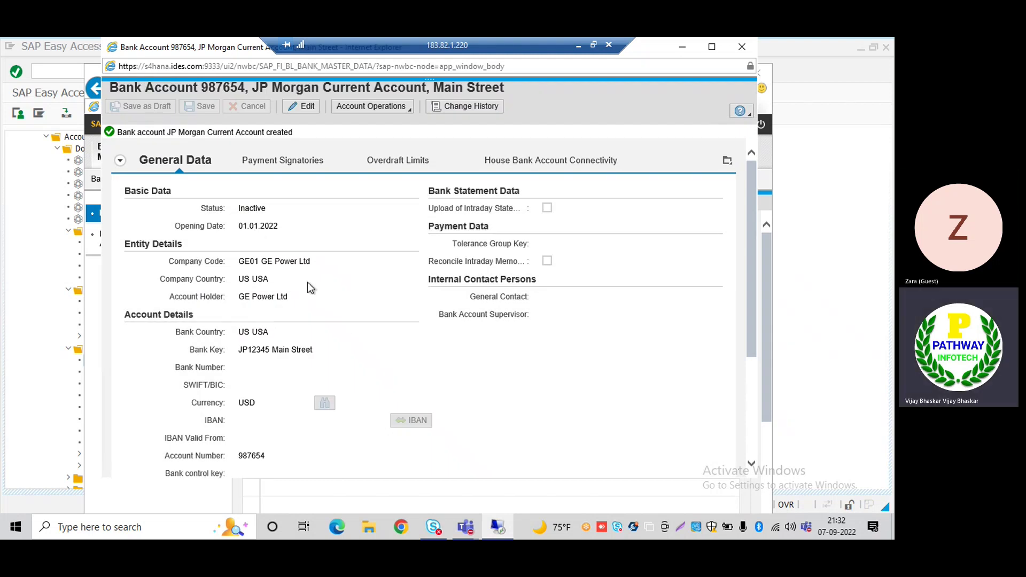
pyautogui.click(303, 111)
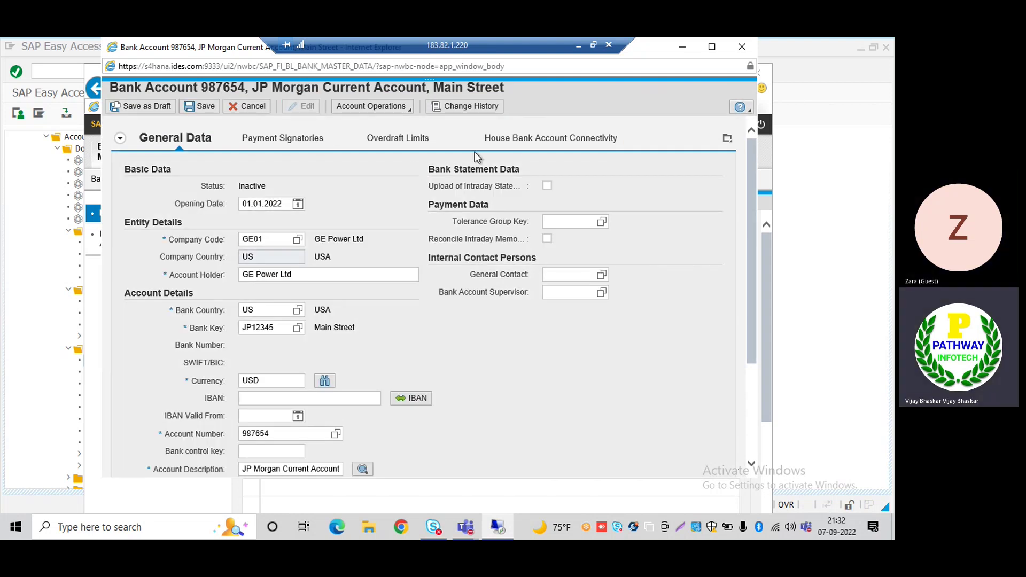
pyautogui.click(526, 143)
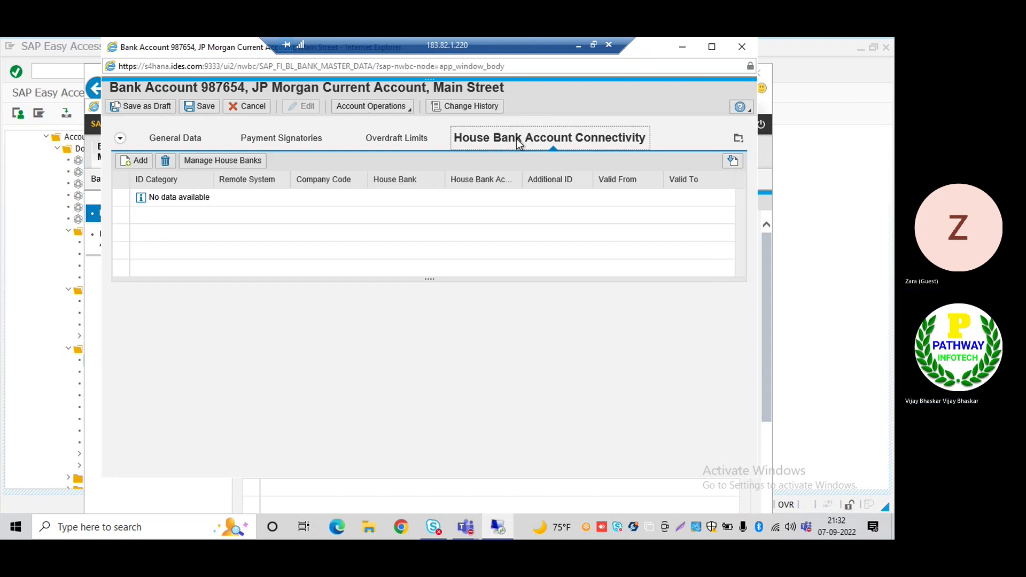
# Step: Add a house bank connectivity entry with house bank account JPMRC
pyautogui.click(135, 162)
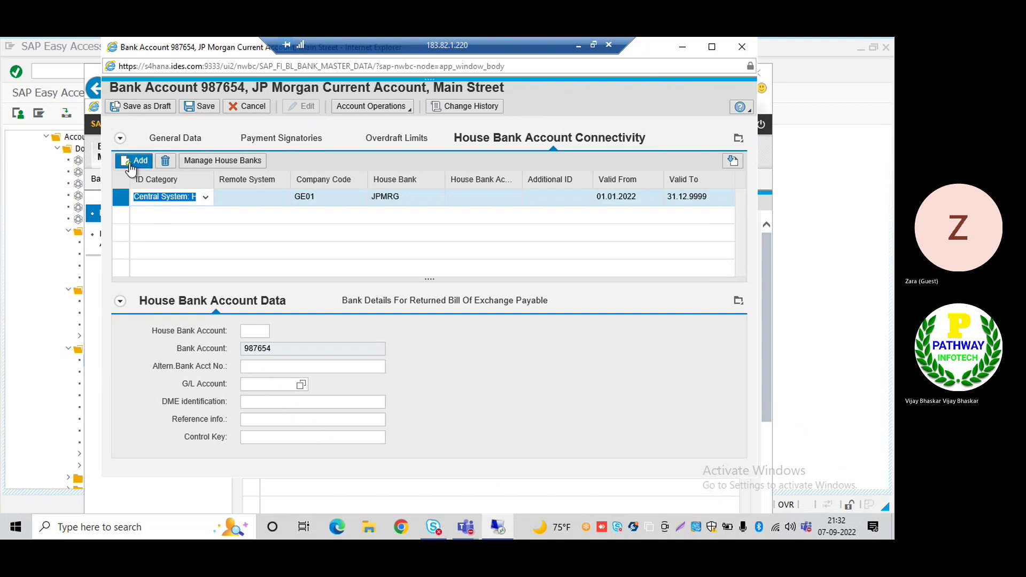
pyautogui.click(471, 196)
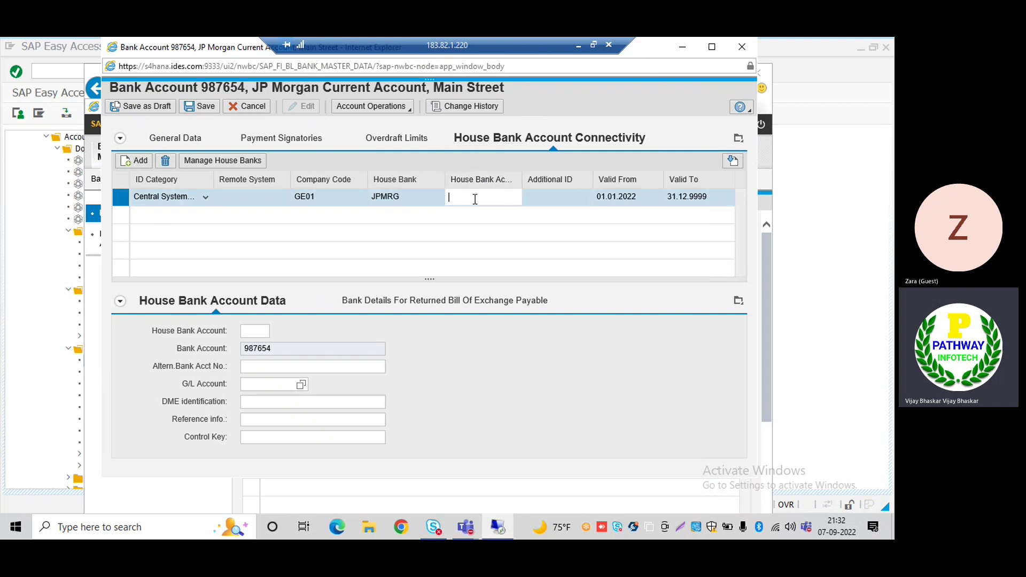
pyautogui.write('JP')
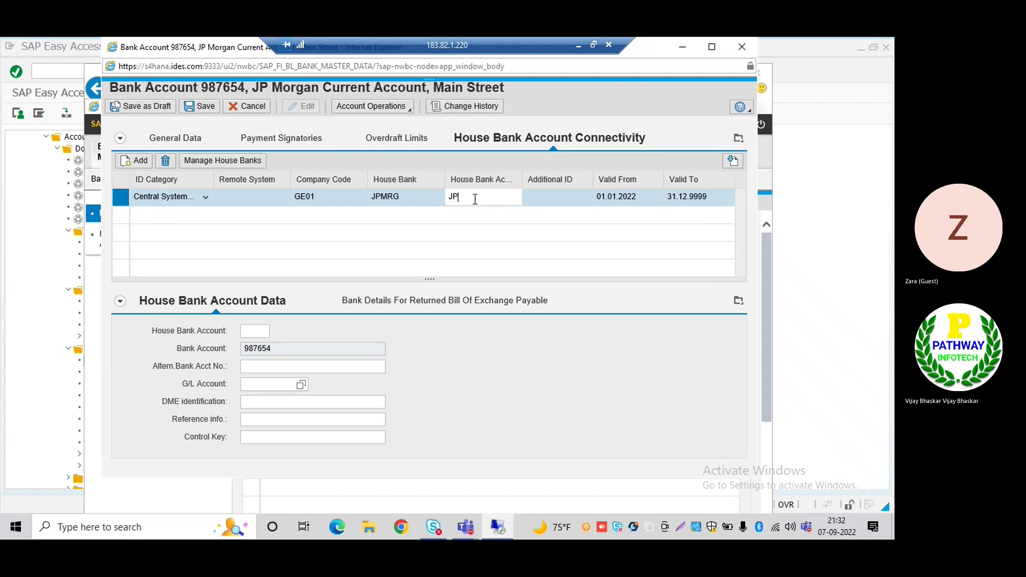
pyautogui.write('MRC')
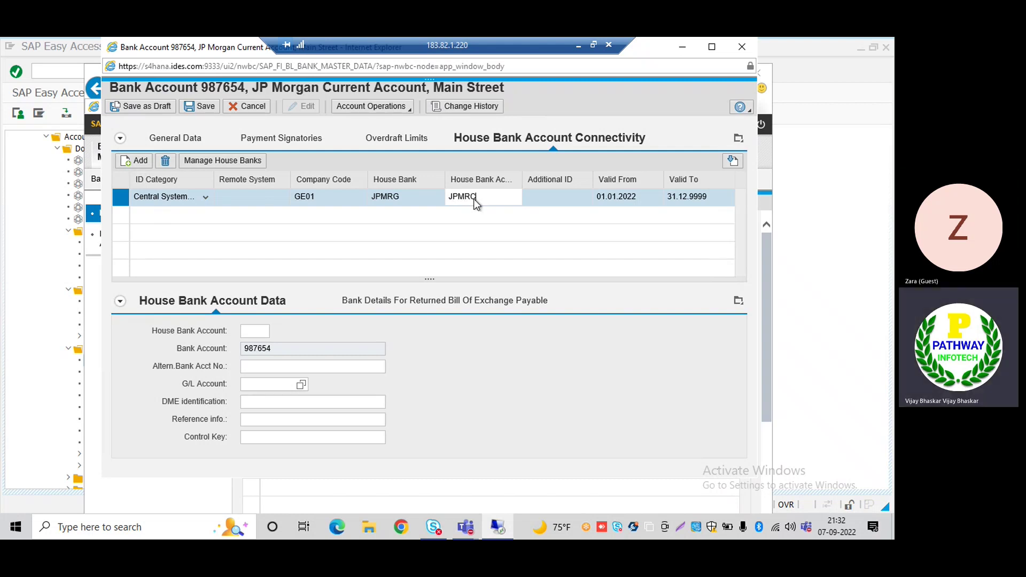
pyautogui.click(257, 331)
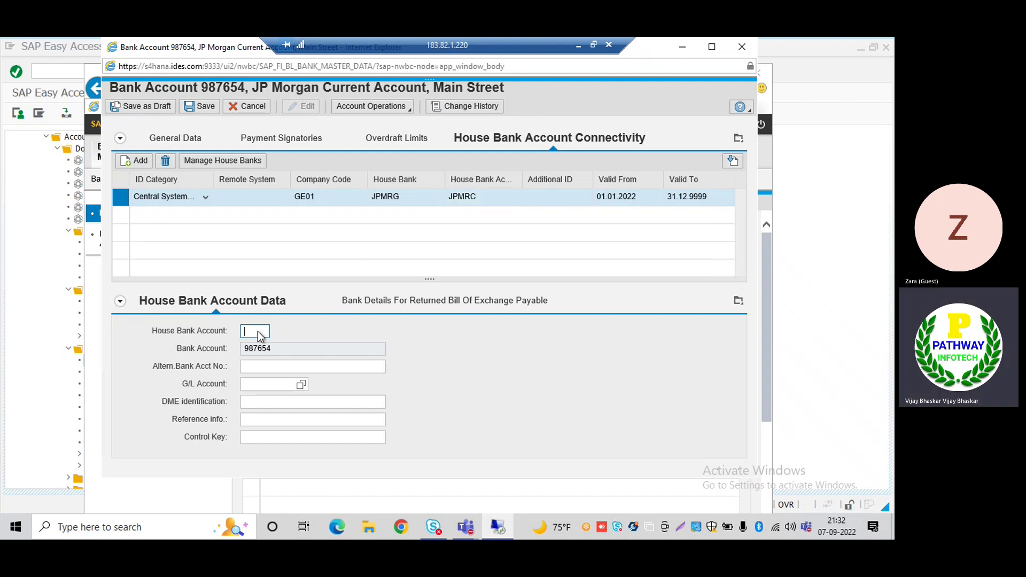
pyautogui.write('JP')
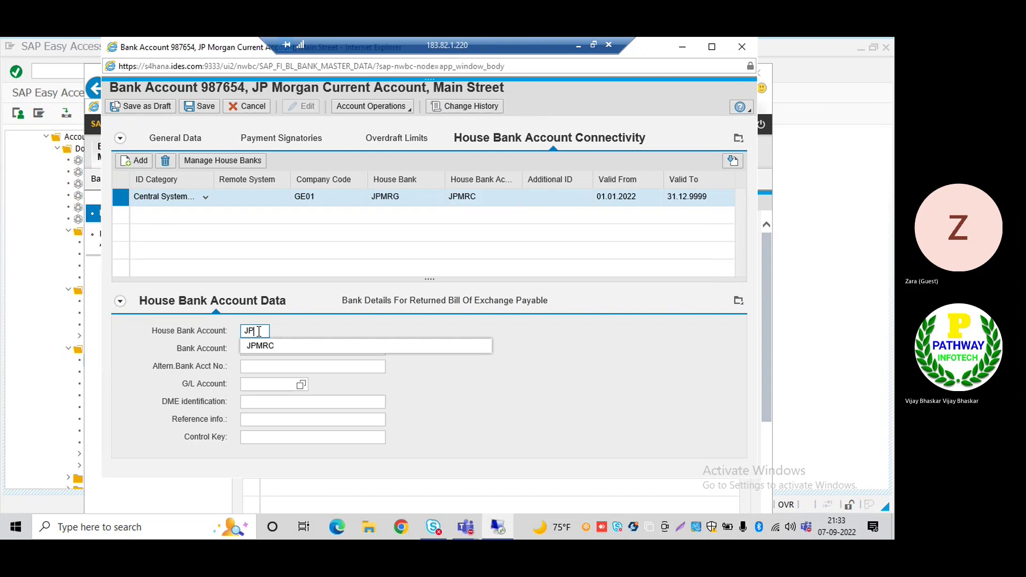
pyautogui.click(259, 347)
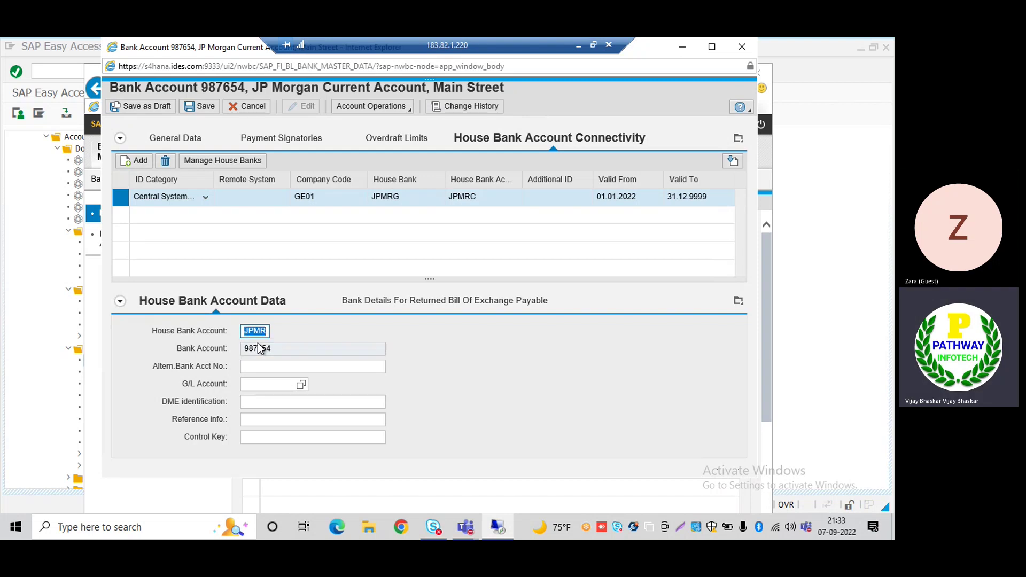
pyautogui.click(264, 366)
# Step: Reconnect to the remote S/4HANA server via Remote Desktop Connection, accepting the certificate warning
pyautogui.click(258, 384)
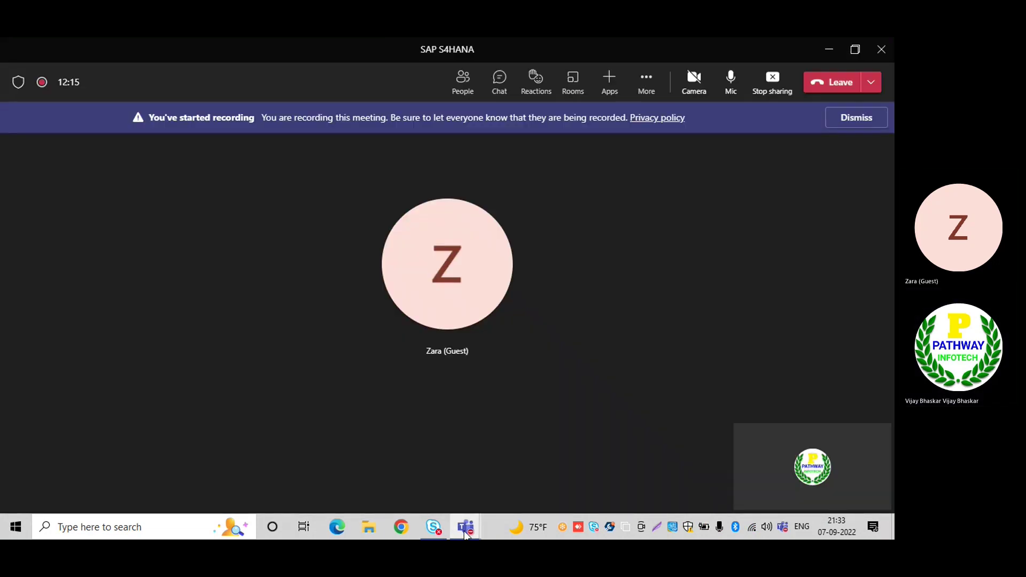
pyautogui.click(134, 529)
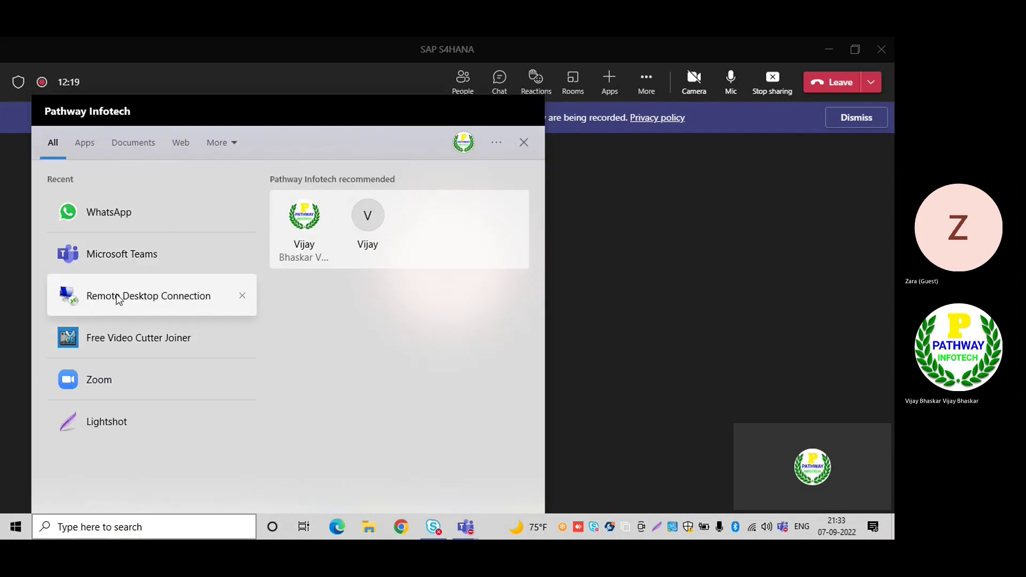
pyautogui.click(118, 297)
pyautogui.click(498, 266)
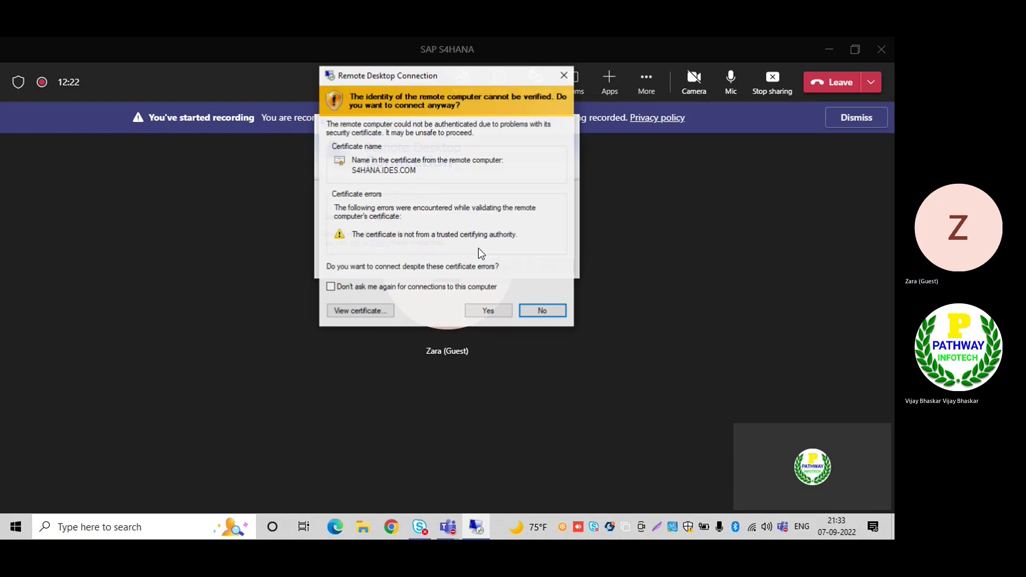
pyautogui.click(486, 306)
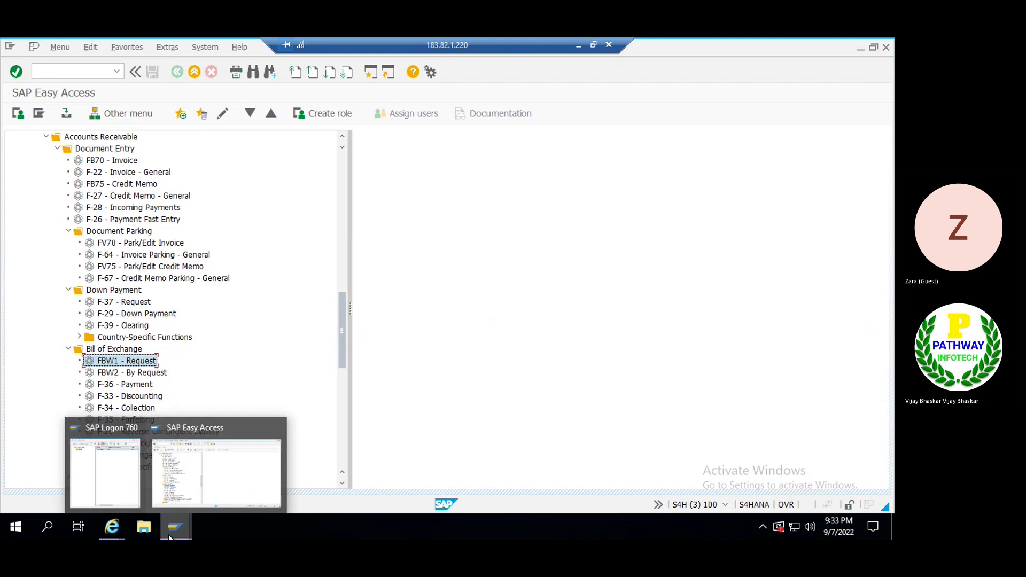
pyautogui.moveTo(111, 526)
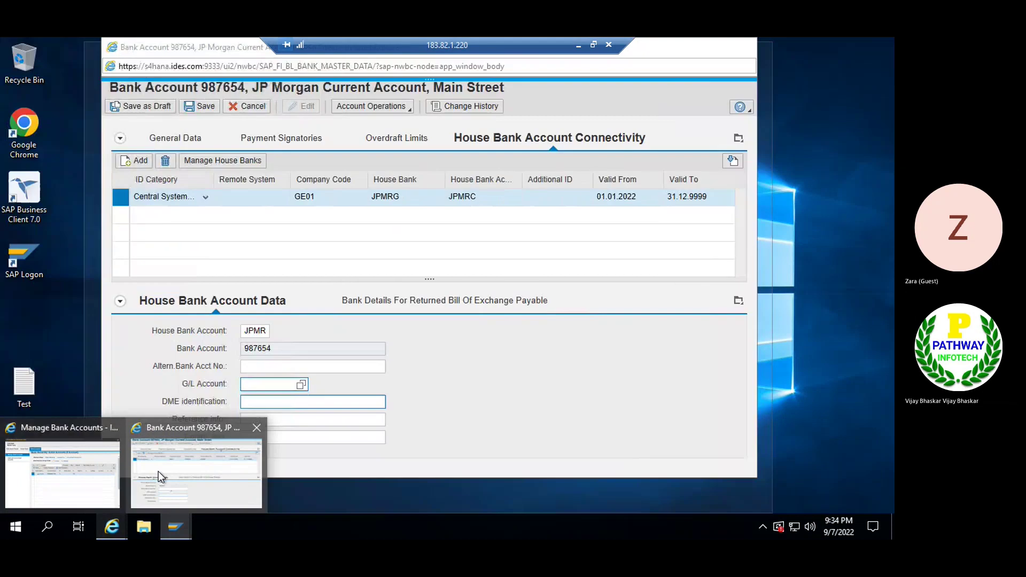
# Step: Enter G/L account 200105, save bank account 987654, and check the saved G/L number
pyautogui.click(158, 472)
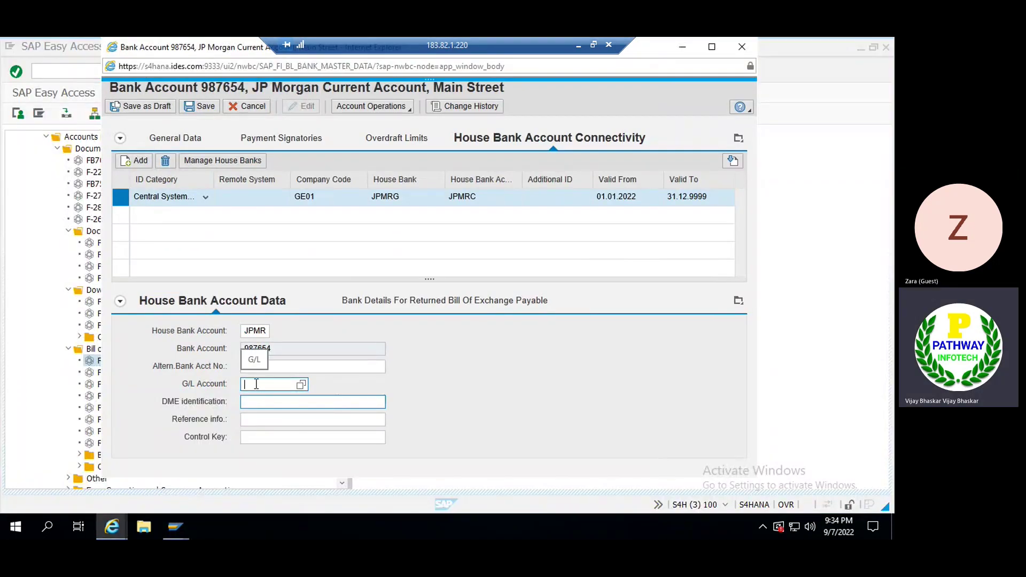
pyautogui.write('200')
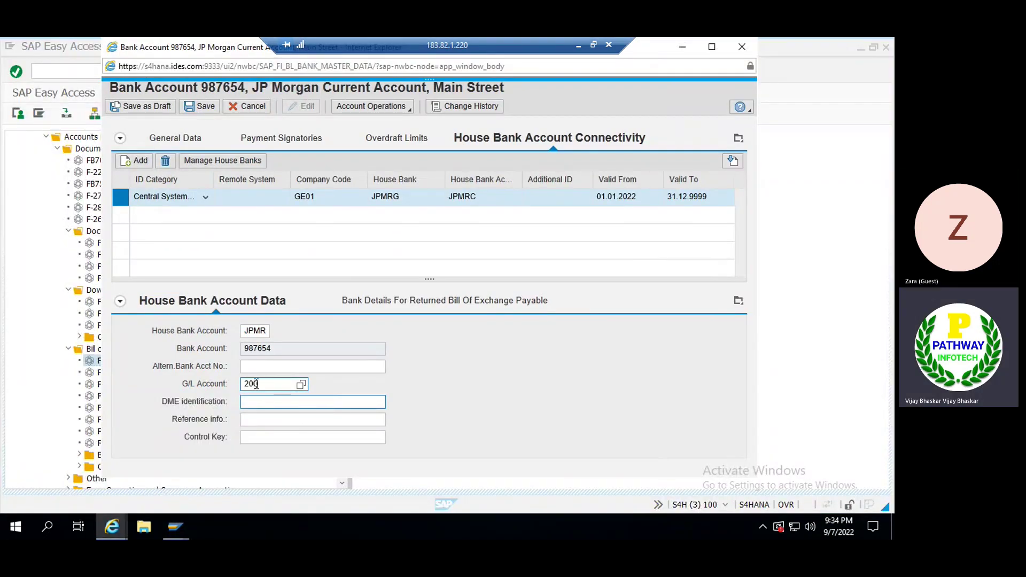
pyautogui.write('105')
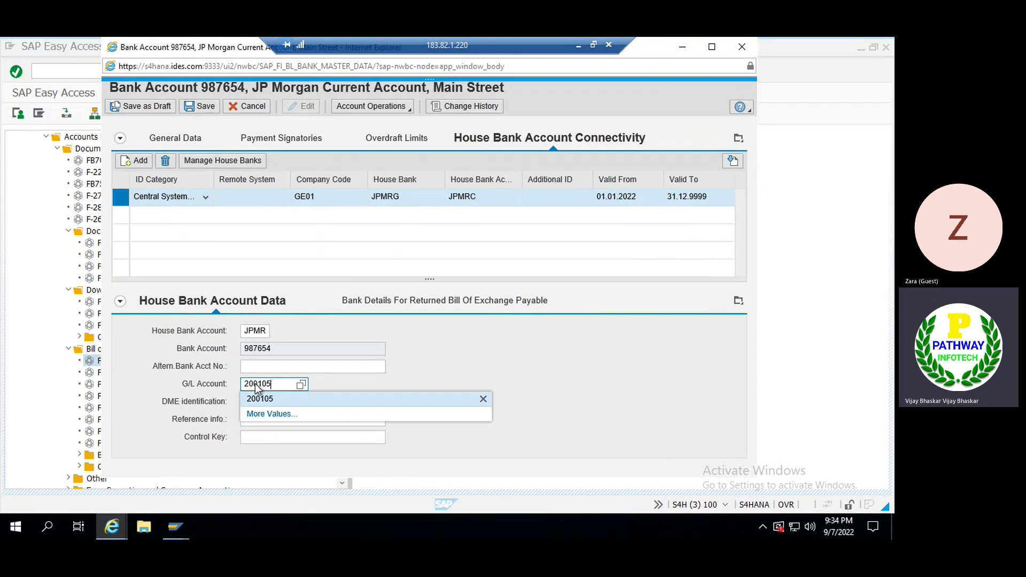
pyautogui.press('Return')
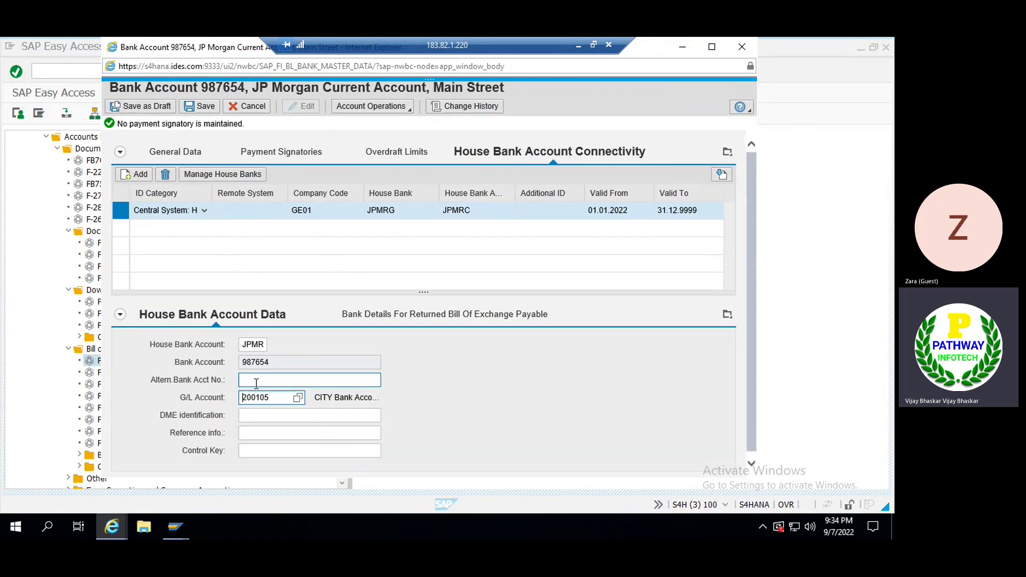
pyautogui.click(206, 109)
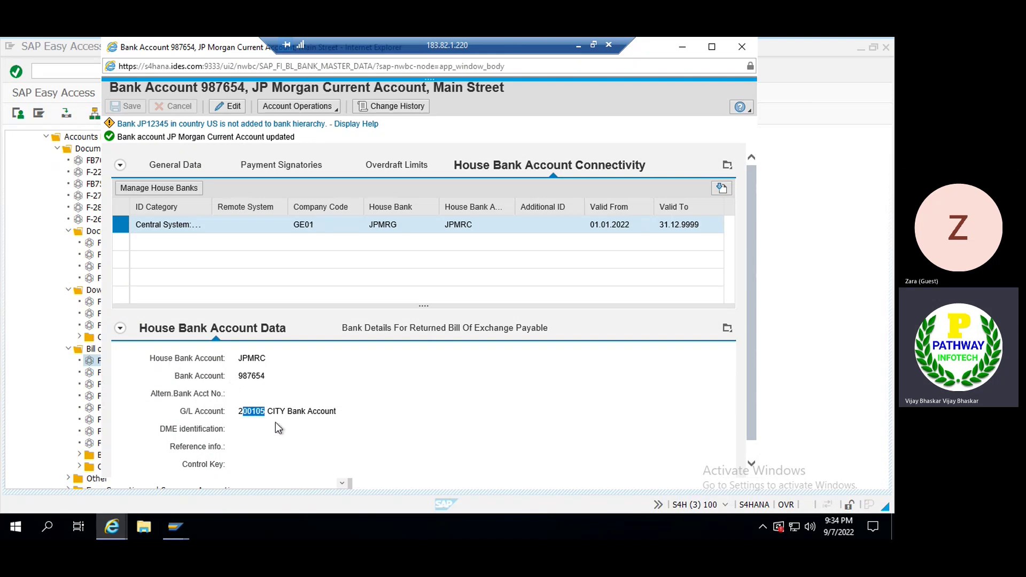
pyautogui.moveTo(243, 411); pyautogui.dragTo(264, 417)
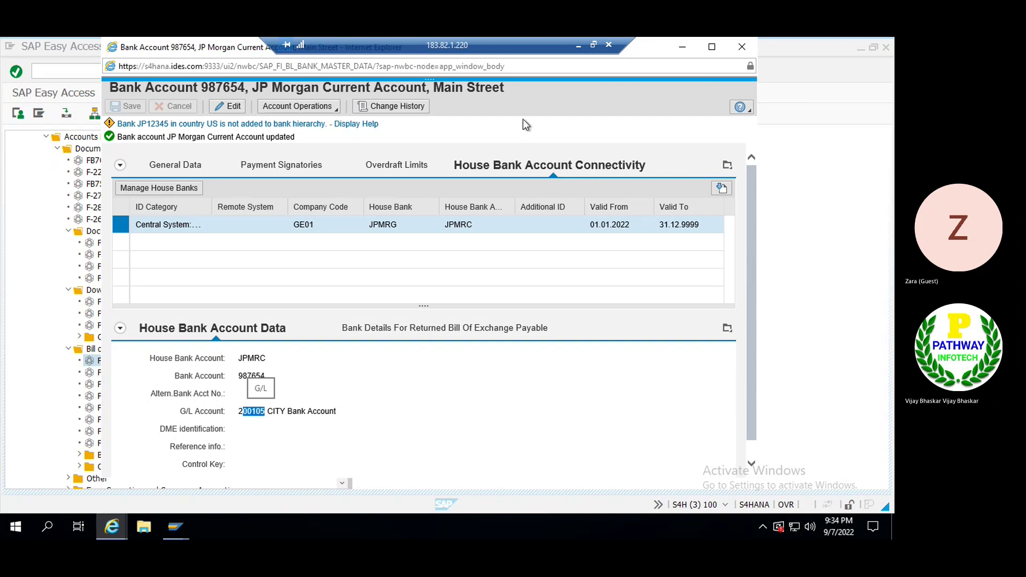
pyautogui.click(579, 45)
# Step: Clear the highlight on G/L account number 200105
pyautogui.click(352, 410)
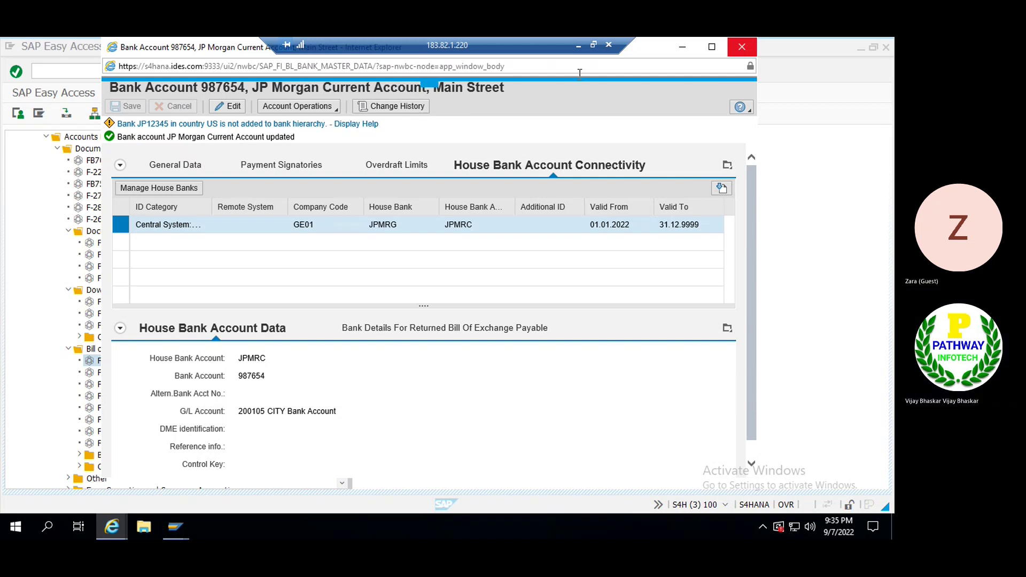
# Step: Close the bank account window and open FI12 positioned at company code GE01
pyautogui.click(683, 48)
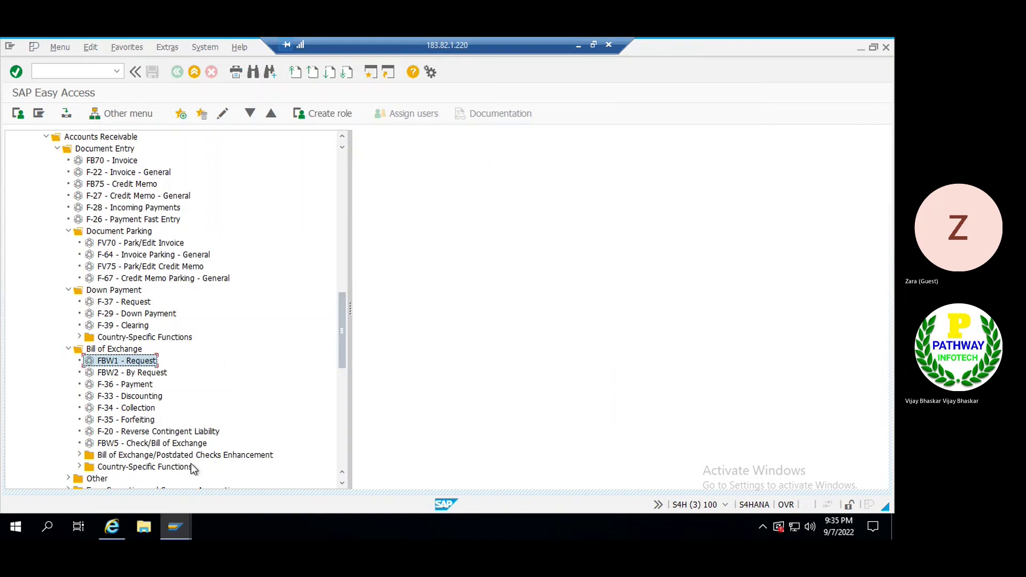
pyautogui.click(91, 74)
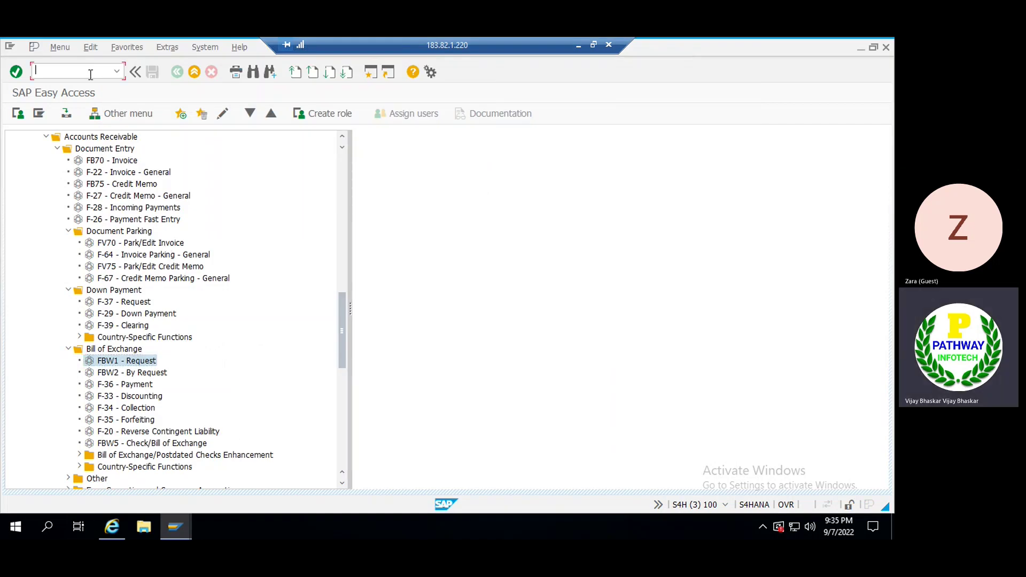
pyautogui.write('/nfi')
pyautogui.write('12')
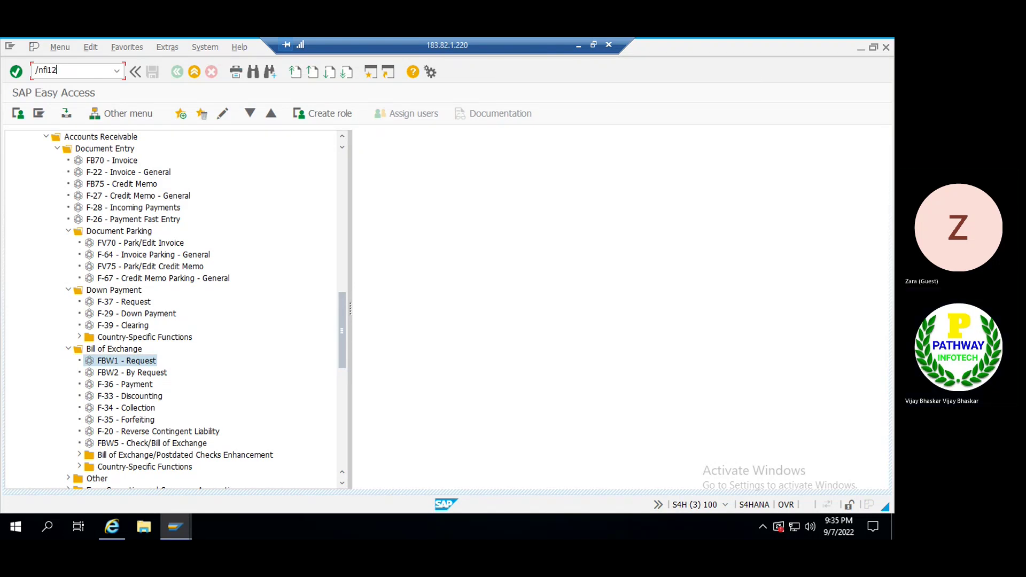
pyautogui.press('Return')
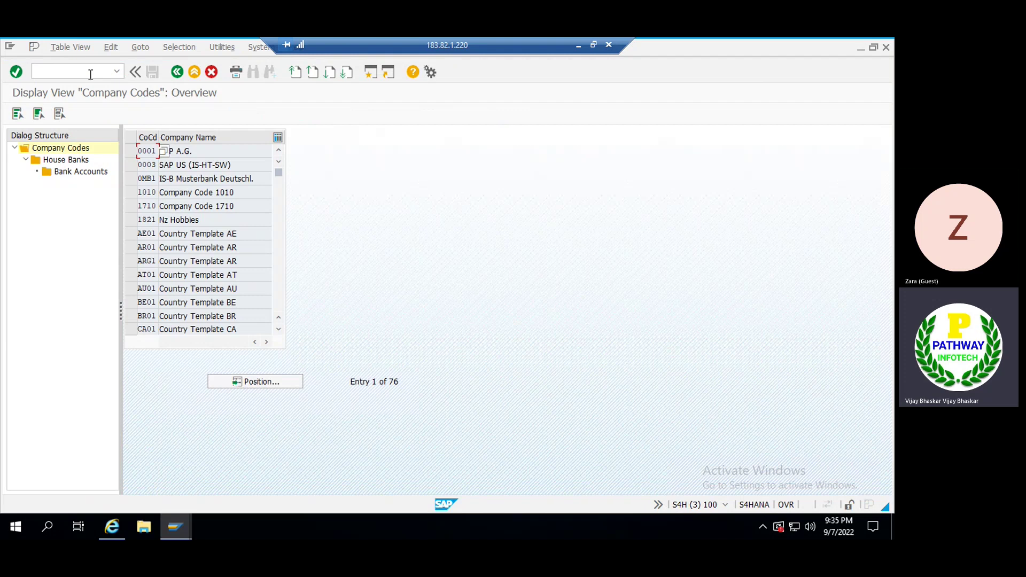
pyautogui.click(246, 384)
pyautogui.write('GE01')
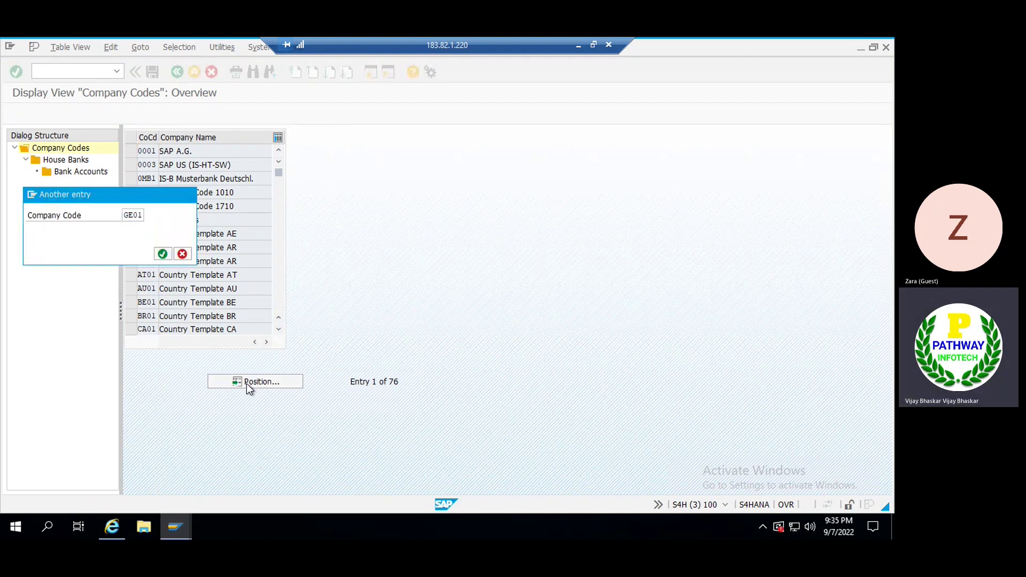
pyautogui.press('Return')
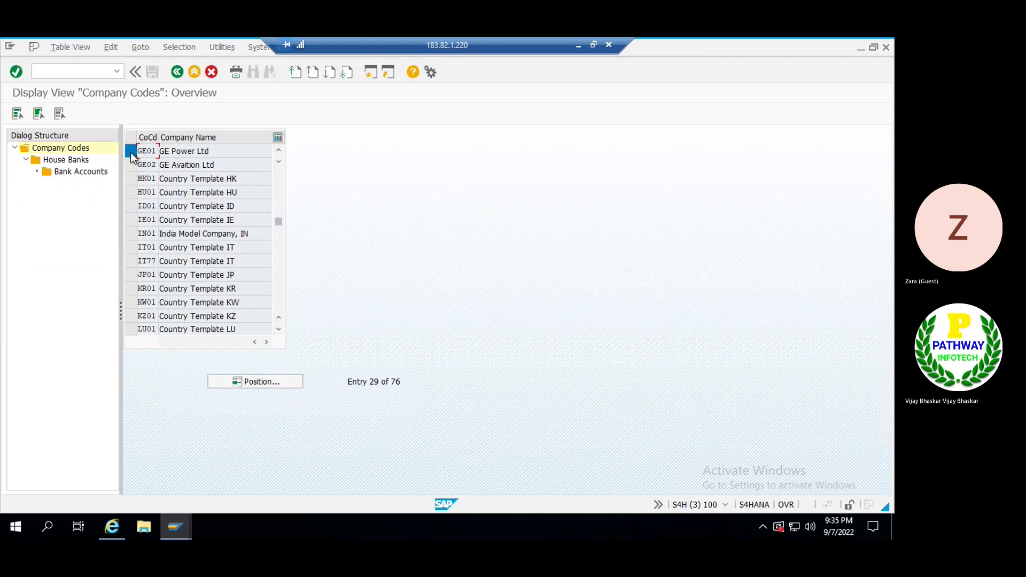
pyautogui.click(131, 153)
pyautogui.click(77, 162)
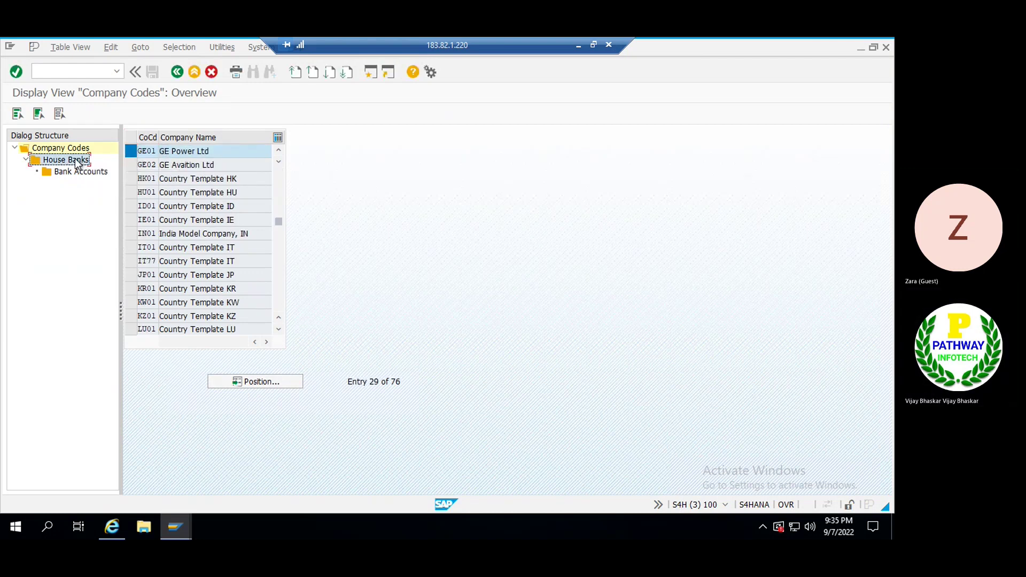
# Step: Open JPMRG's bank accounts and confirm JPMRC shows account 987654 and G/L 200105
pyautogui.doubleClick(77, 161)
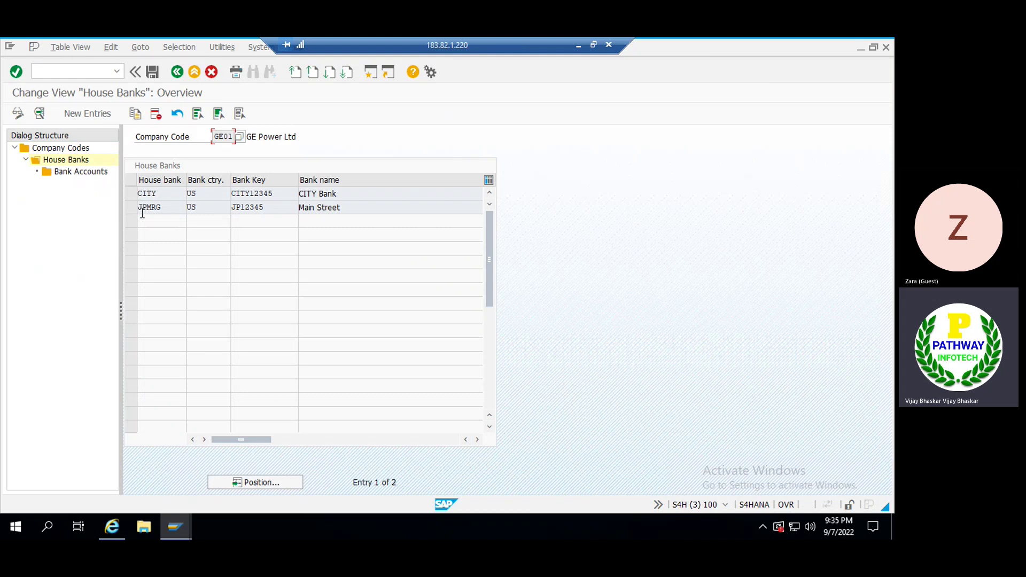
pyautogui.click(141, 210)
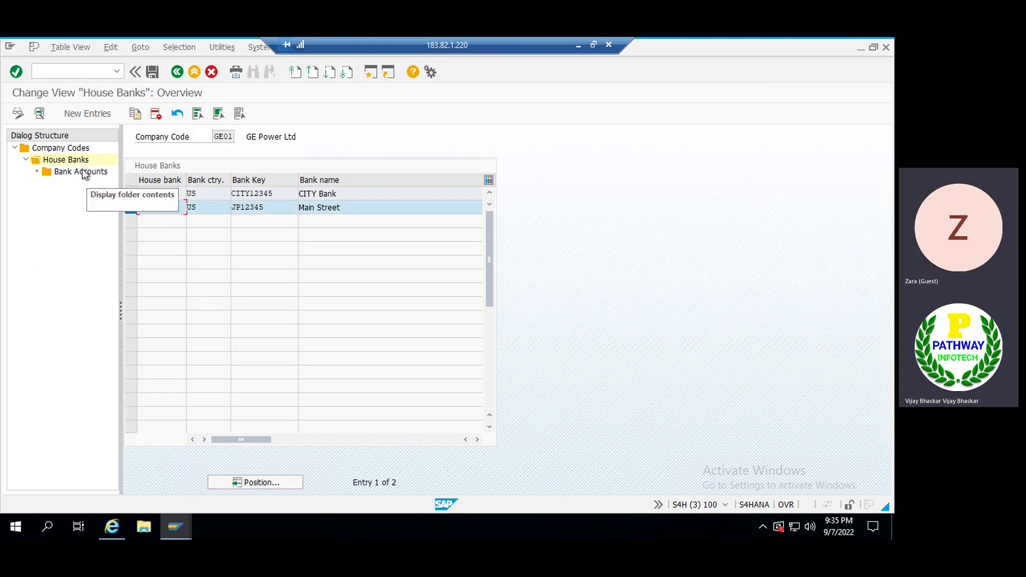
pyautogui.doubleClick(82, 171)
pyautogui.press('Return')
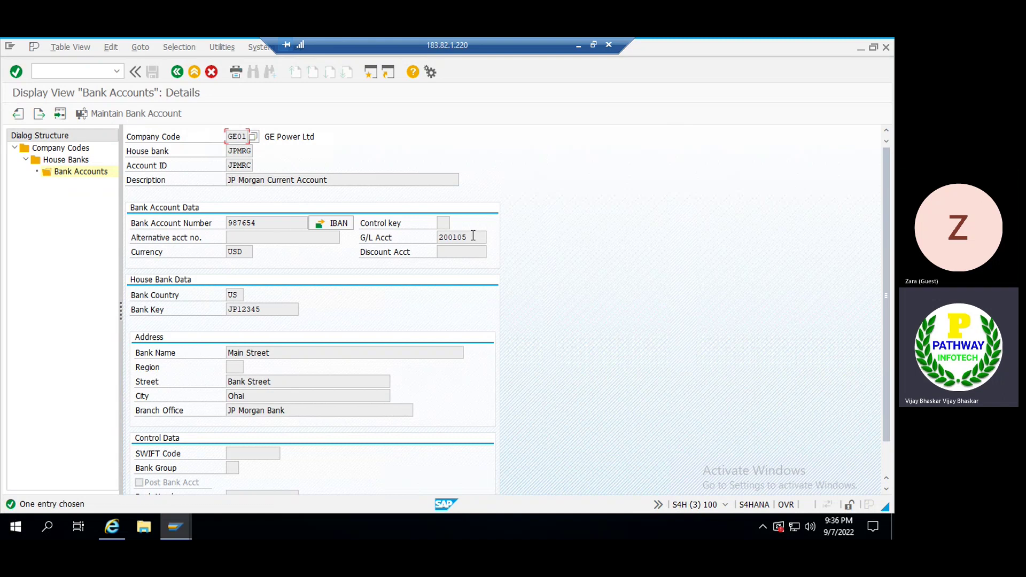
pyautogui.moveTo(469, 236); pyautogui.dragTo(438, 237)
pyautogui.click(438, 237)
pyautogui.click(230, 153)
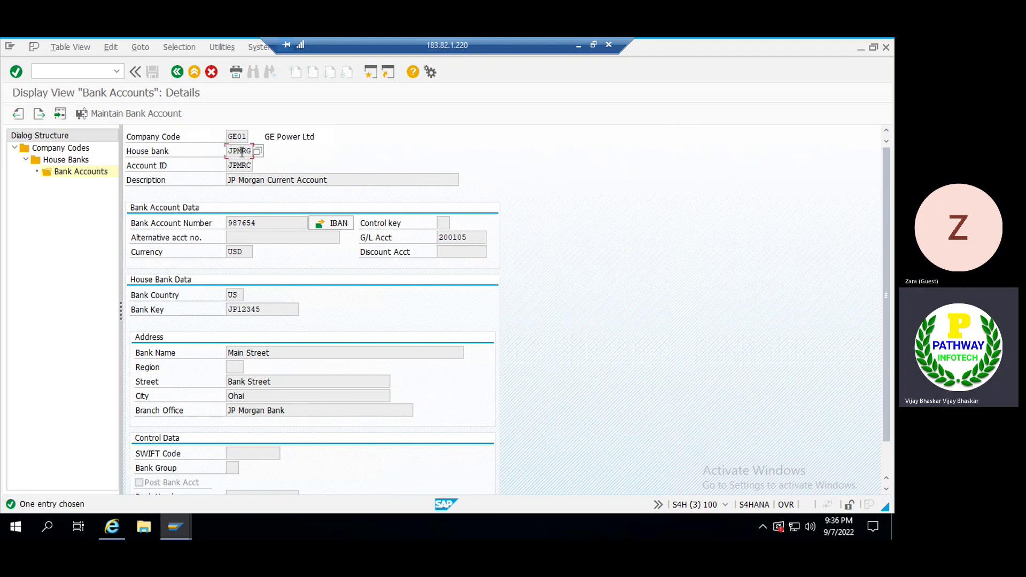